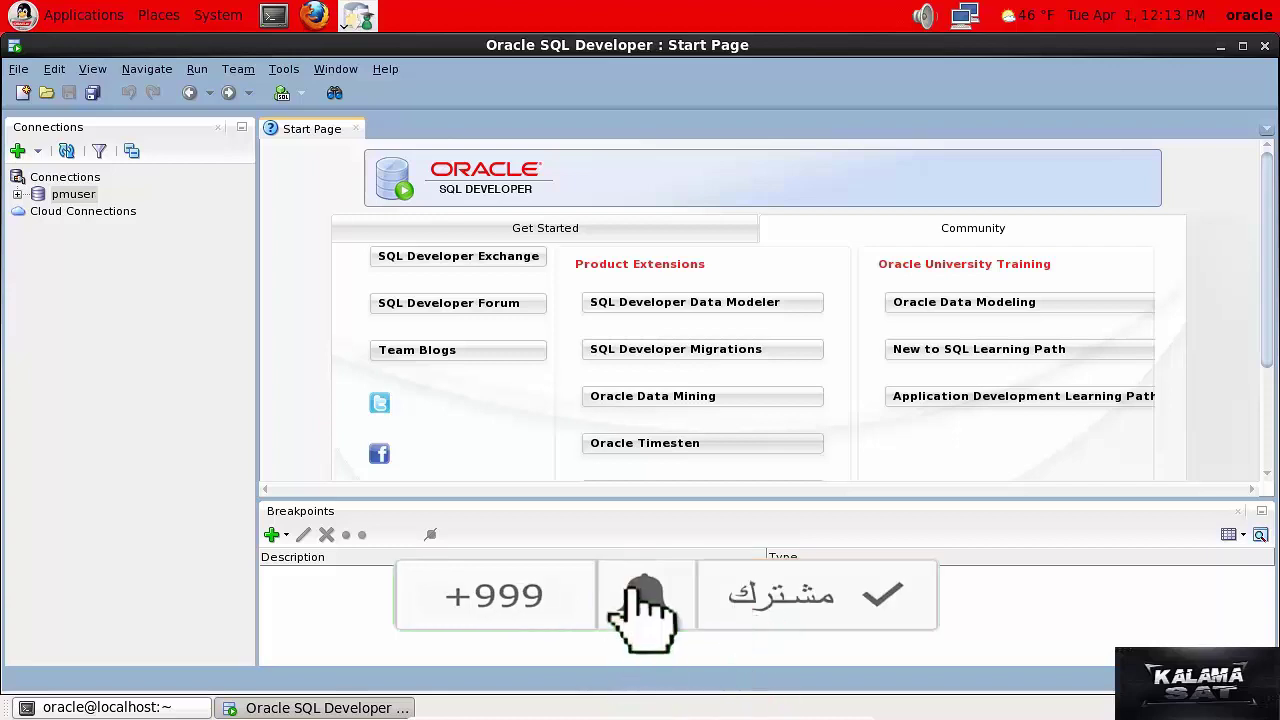
Connect to the pmuser connection and open its blank SQL worksheet.
{"action": "left_click", "coordinate": [42, 196]}
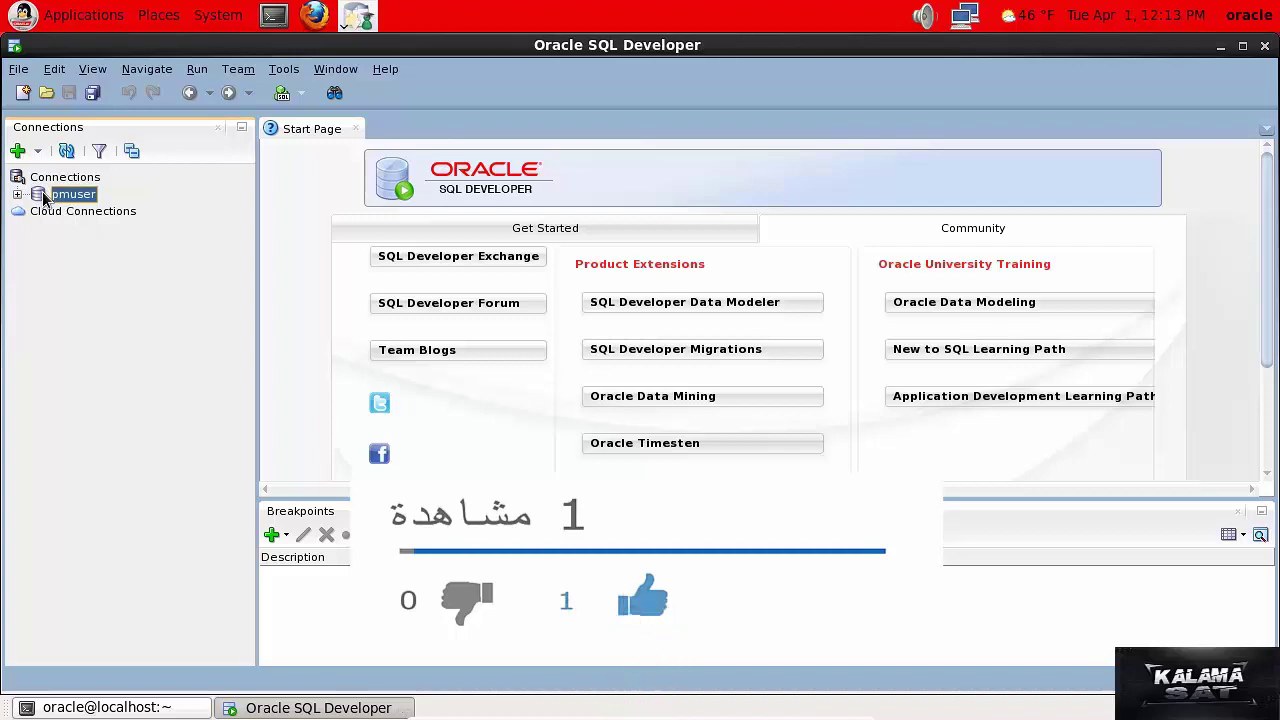
{"action": "right_click", "coordinate": [43, 198]}
{"action": "left_click", "coordinate": [62, 204]}
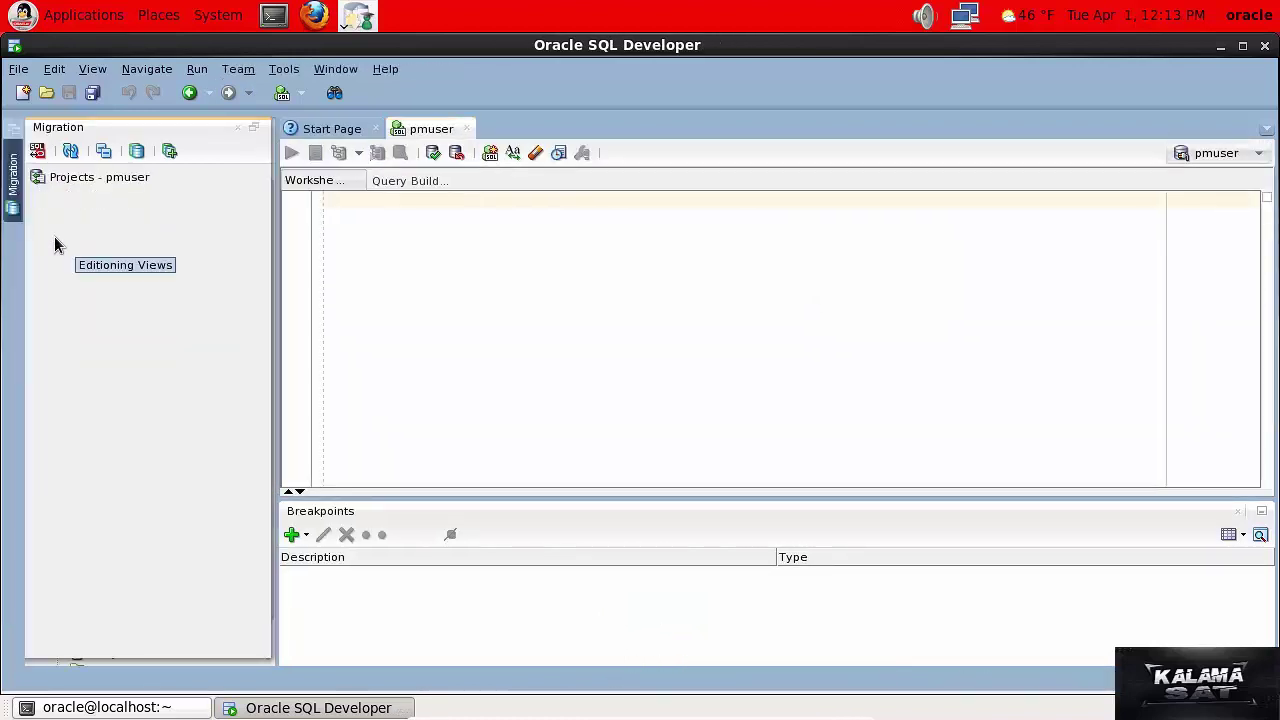
Close the Migration panel and expand Other Users in the pmuser tree to list database accounts.
{"action": "left_click", "coordinate": [238, 128]}
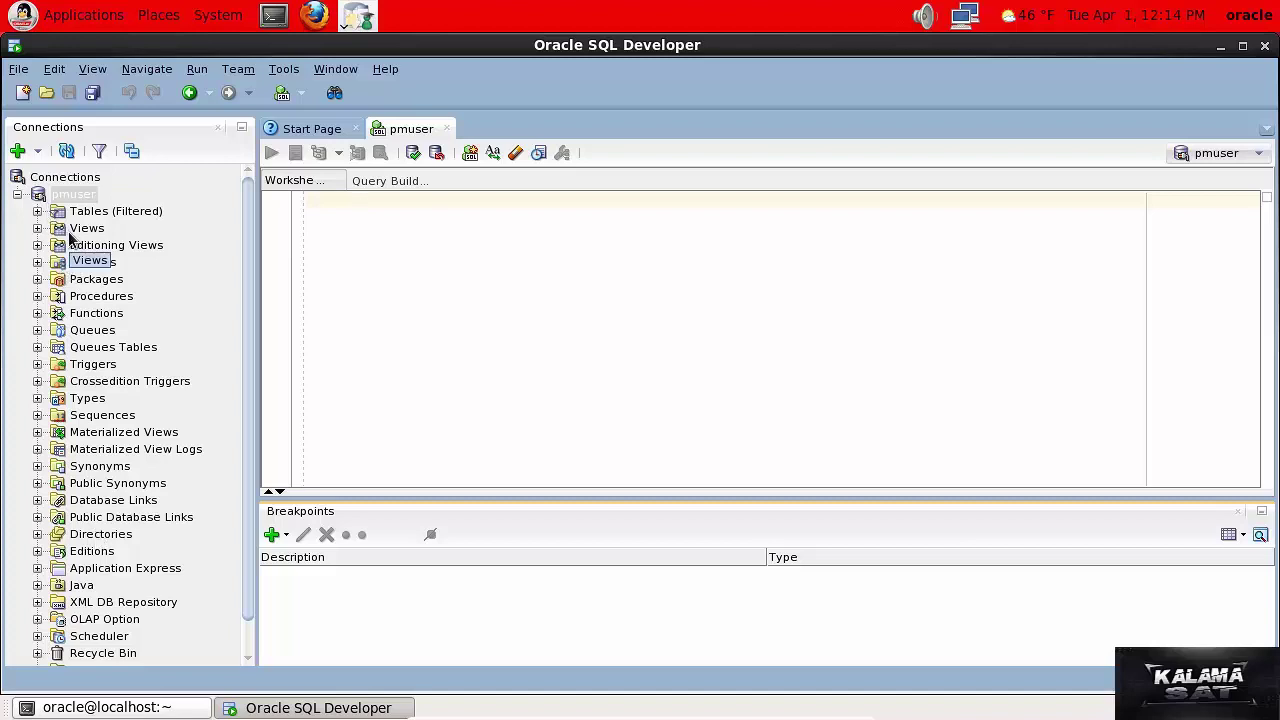
{"action": "left_click_drag", "start_coordinate": [246, 598], "coordinate": [248, 655]}
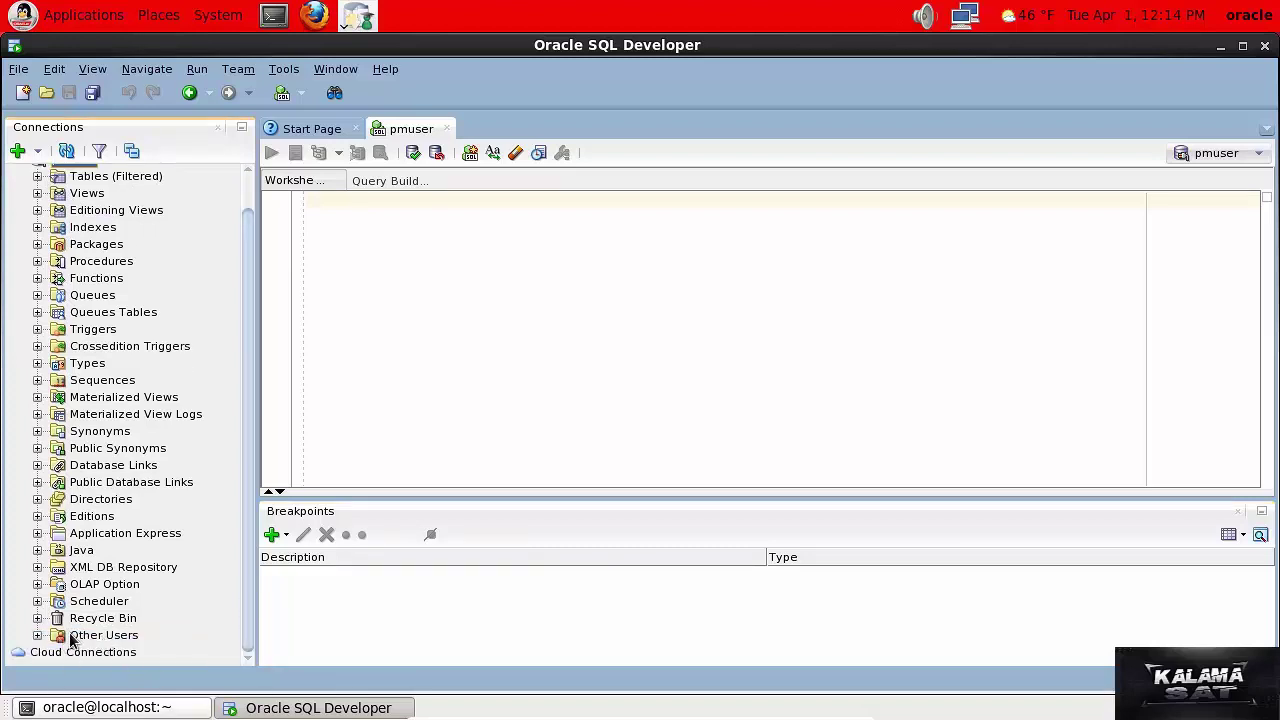
{"action": "left_click", "coordinate": [38, 636]}
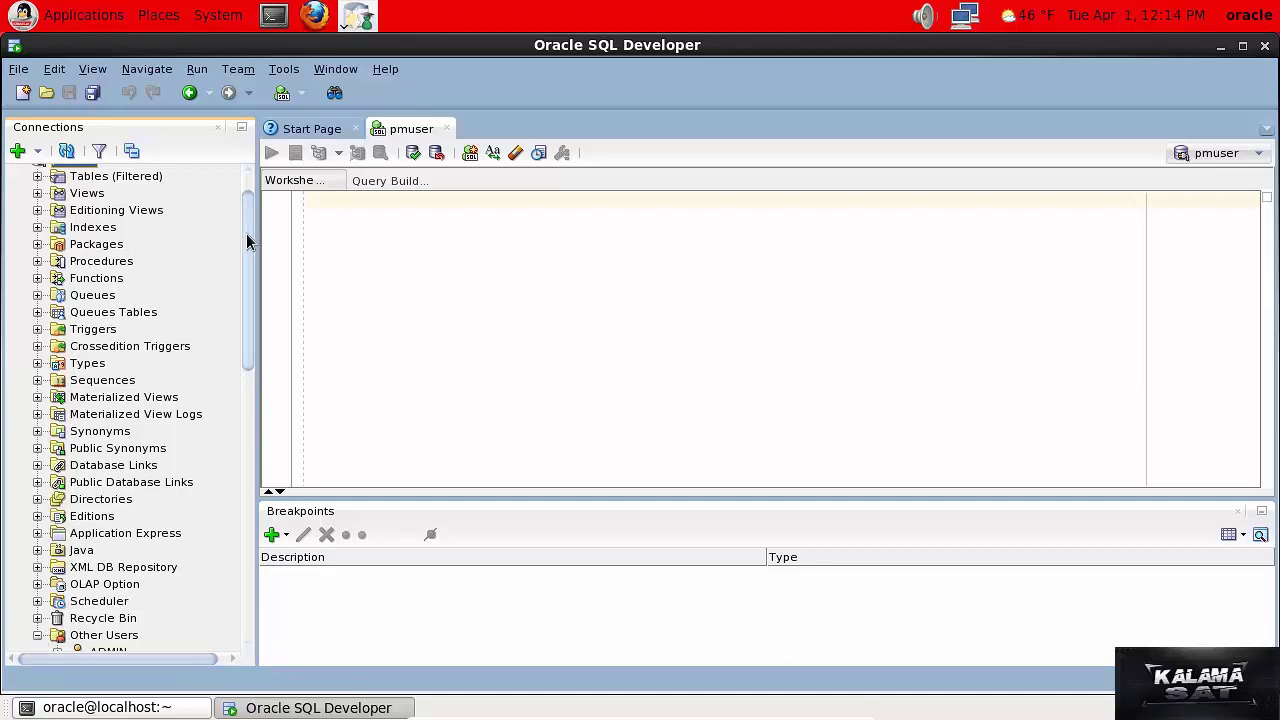
{"action": "left_click_drag", "start_coordinate": [246, 240], "coordinate": [228, 370]}
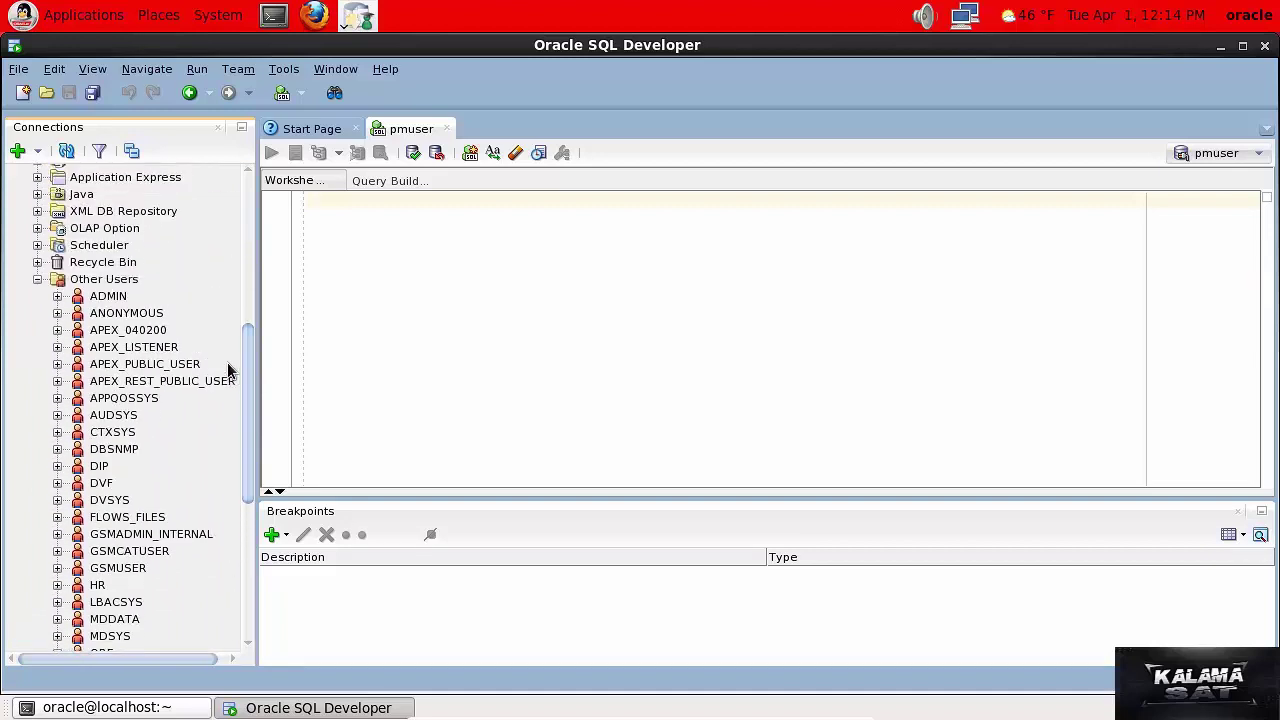
Launch Create User... from the Other Users context menu.
{"action": "right_click", "coordinate": [100, 283]}
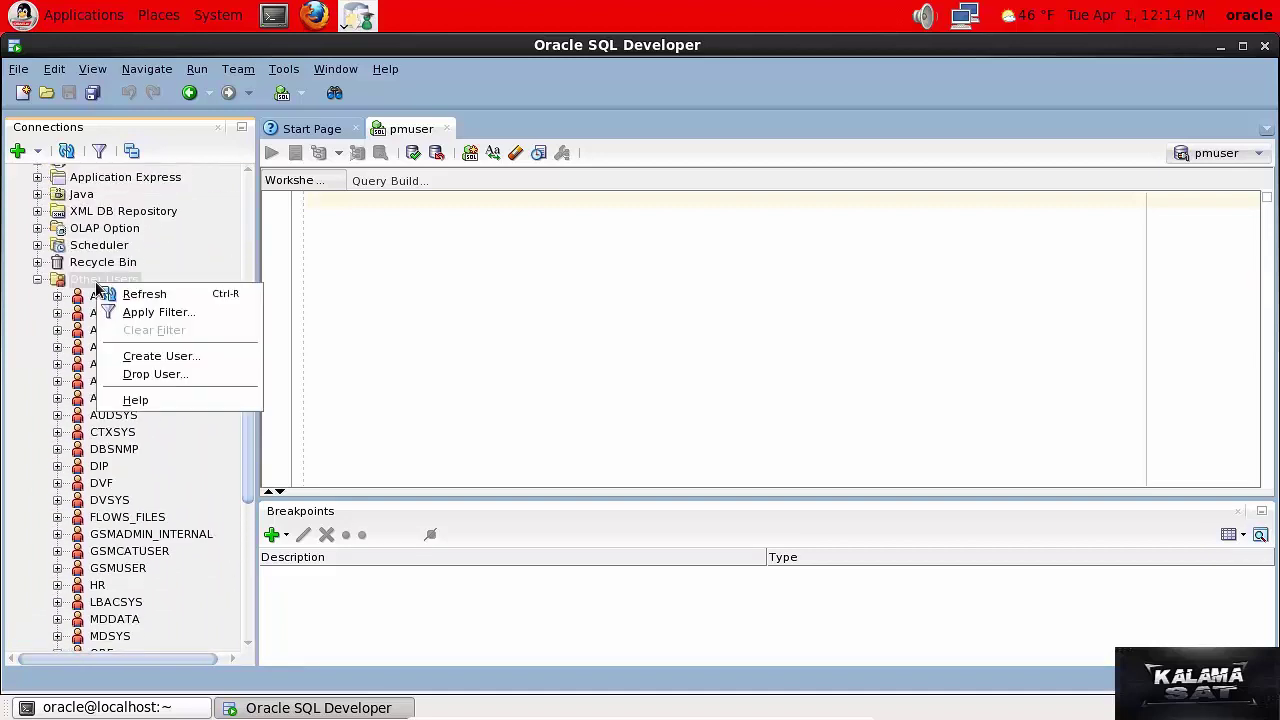
{"action": "left_click", "coordinate": [150, 357]}
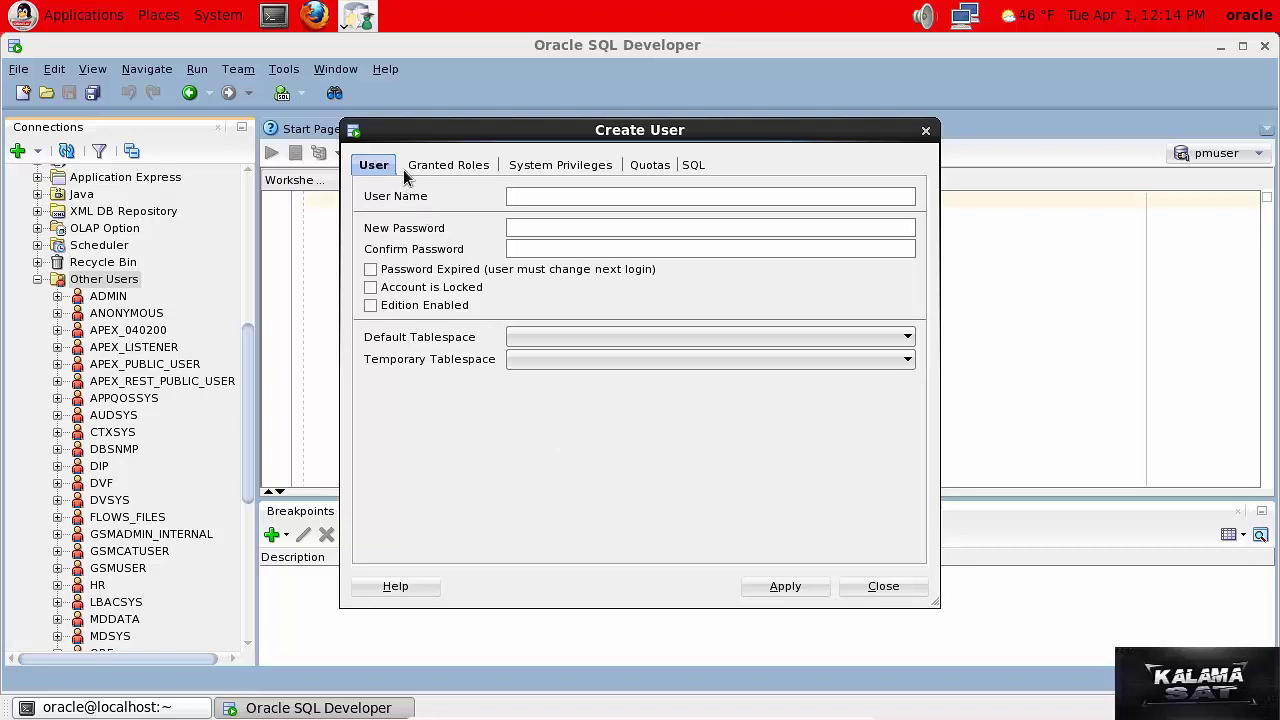
Enter user name 've2b' plus the account password and its confirmation.
{"action": "left_click", "coordinate": [534, 199]}
{"action": "type", "text": "ve"}
{"action": "type", "text": "2b"}
{"action": "left_click", "coordinate": [536, 228]}
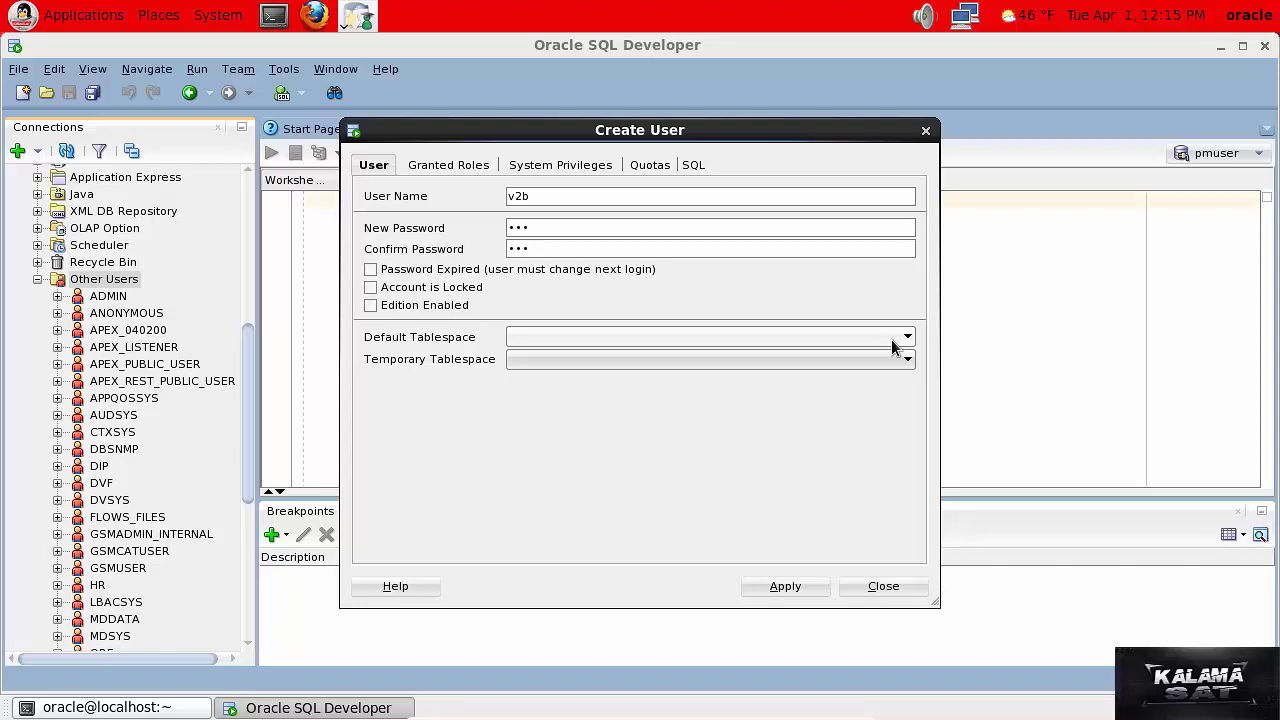
{"action": "left_click", "coordinate": [905, 340]}
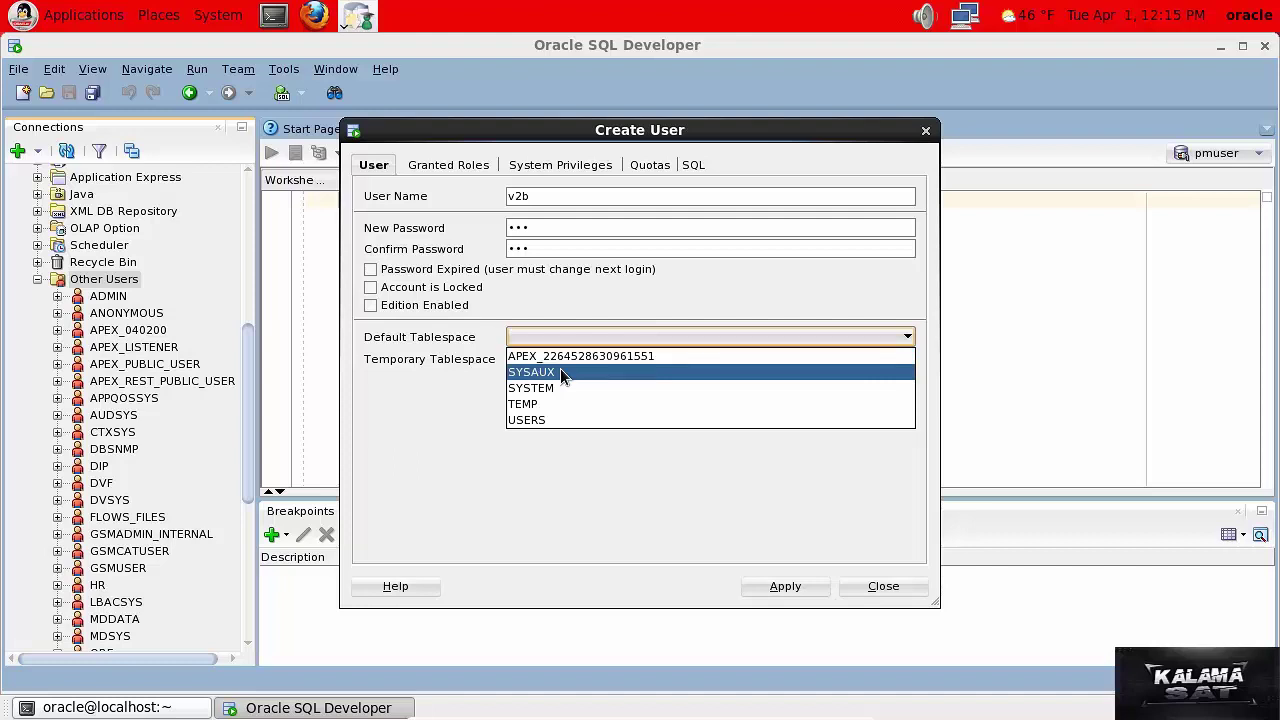
Set default tablespace USERS and temporary tablespace TEMP.
{"action": "left_click", "coordinate": [575, 421]}
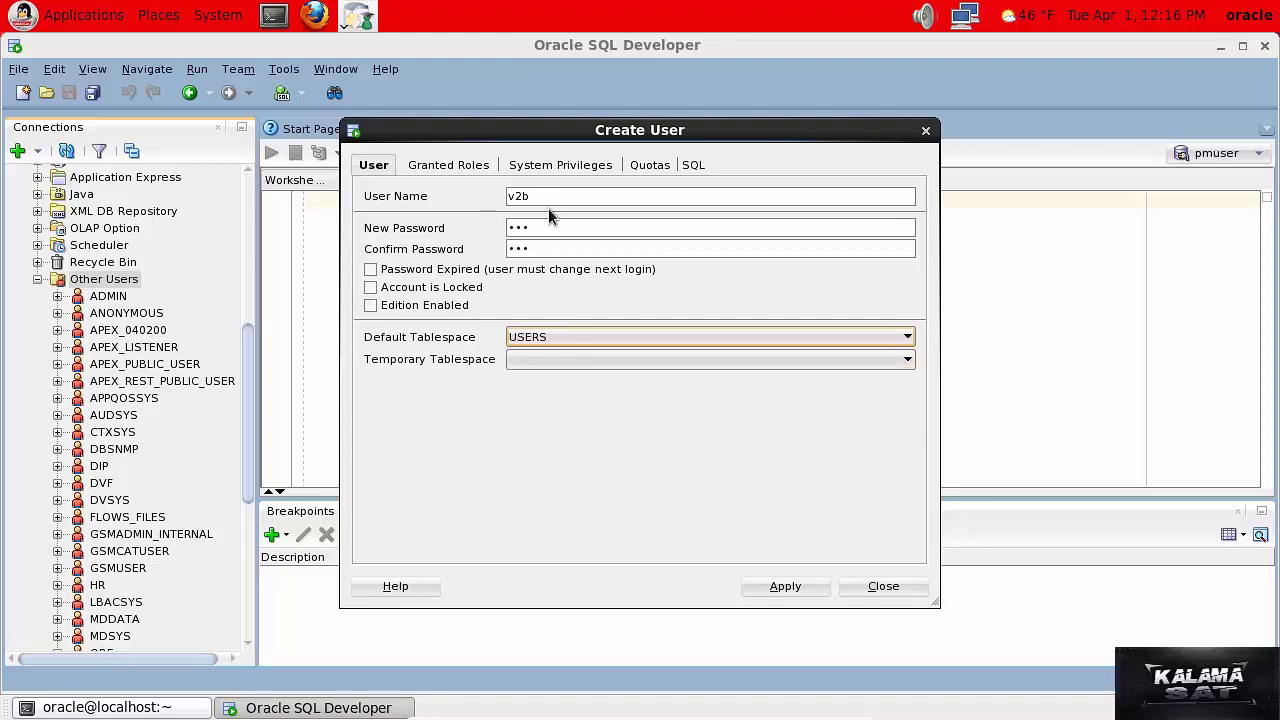
{"action": "left_click", "coordinate": [907, 363]}
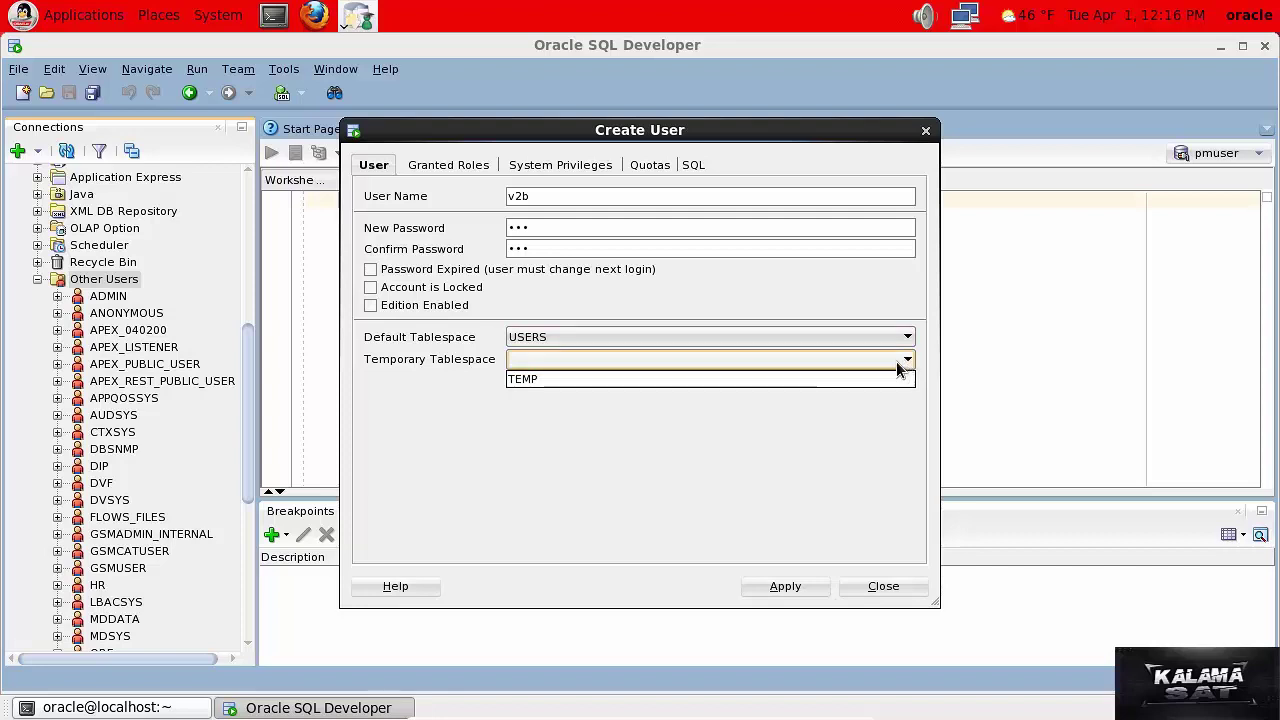
{"action": "left_click", "coordinate": [885, 381]}
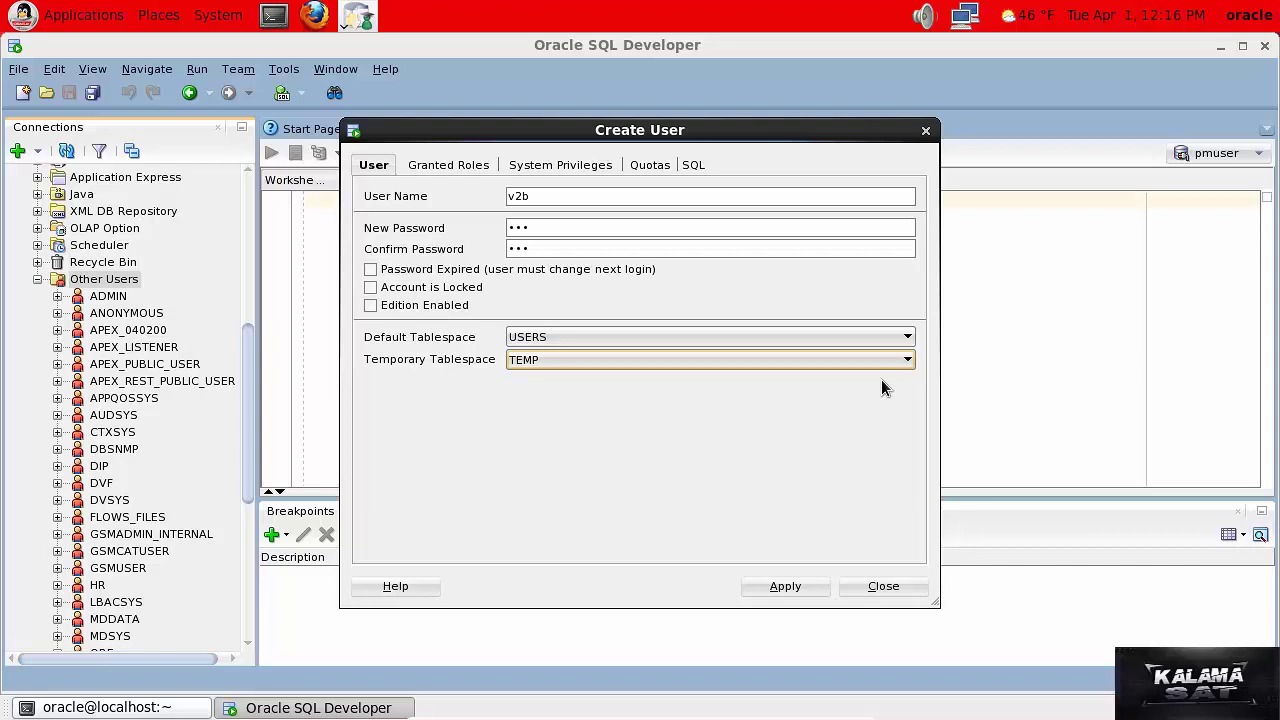
Tick Granted for the DBA role on the Granted Roles tab.
{"action": "left_click", "coordinate": [432, 168]}
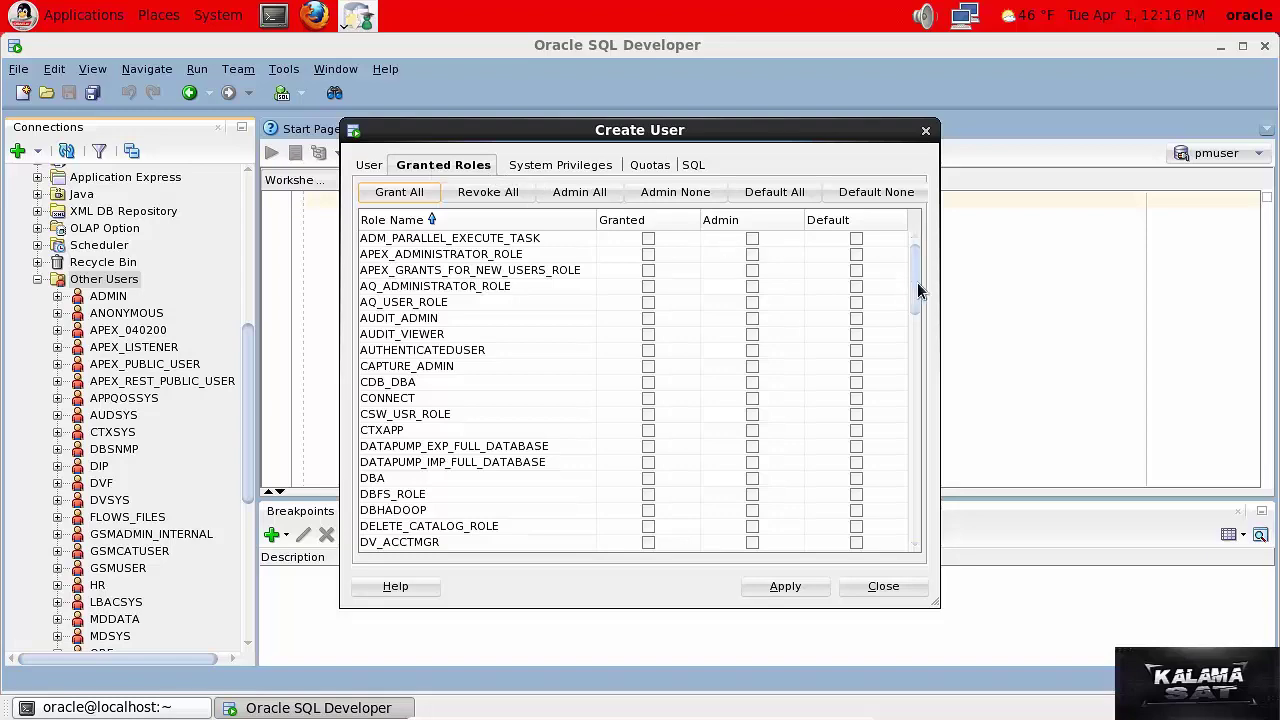
{"action": "left_click_drag", "start_coordinate": [915, 288], "coordinate": [922, 328]}
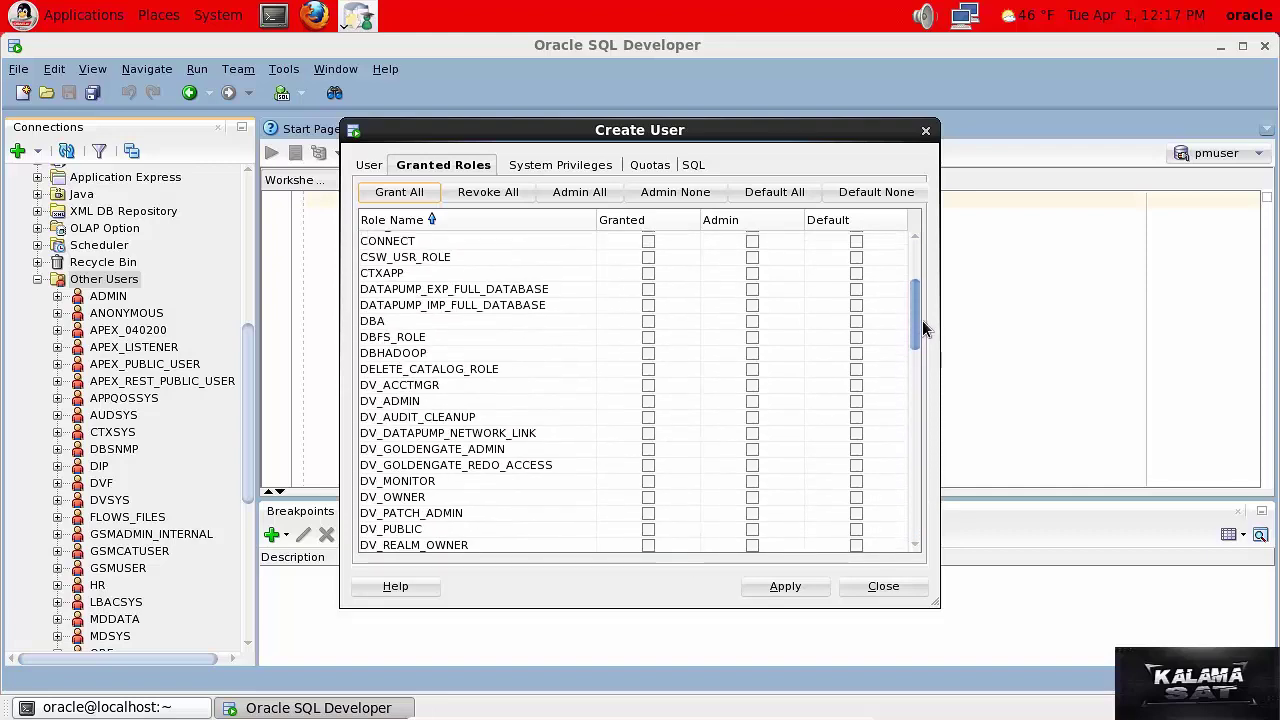
{"action": "left_click", "coordinate": [647, 321]}
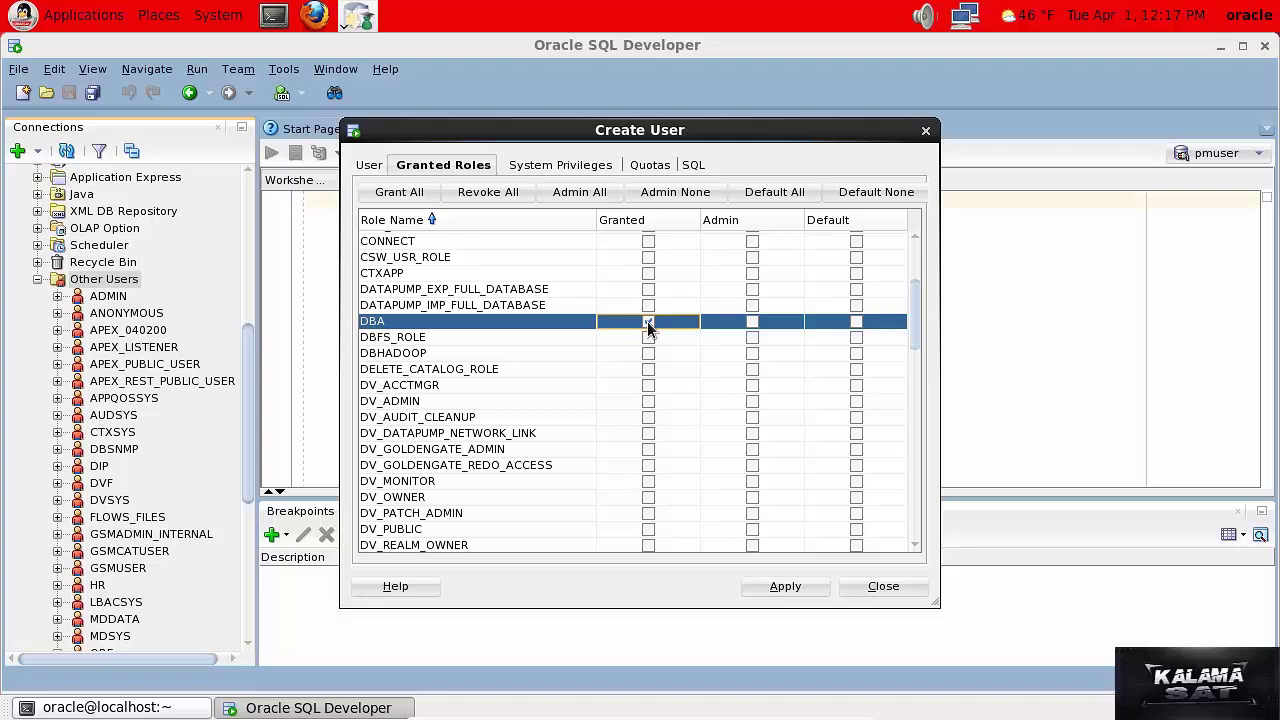
{"action": "left_click", "coordinate": [534, 170]}
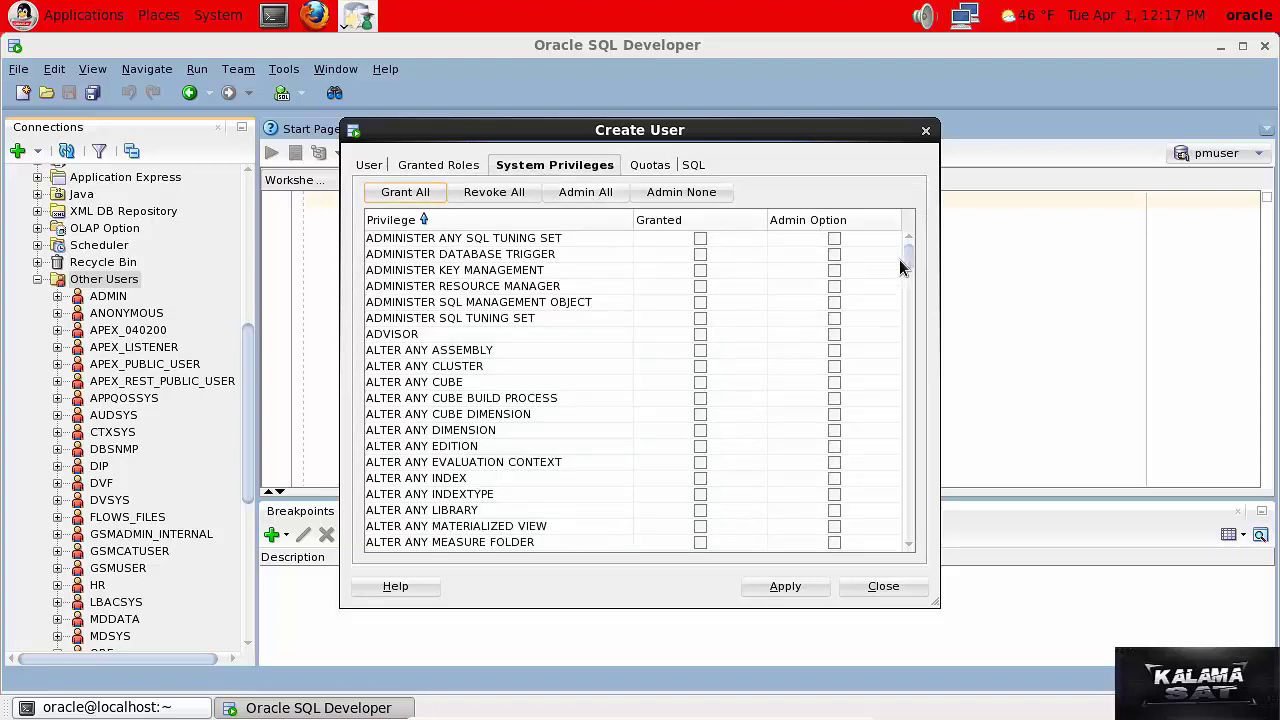
Tick Granted for the CREATE ANY TABLE system privilege.
{"action": "left_click_drag", "start_coordinate": [908, 260], "coordinate": [910, 288]}
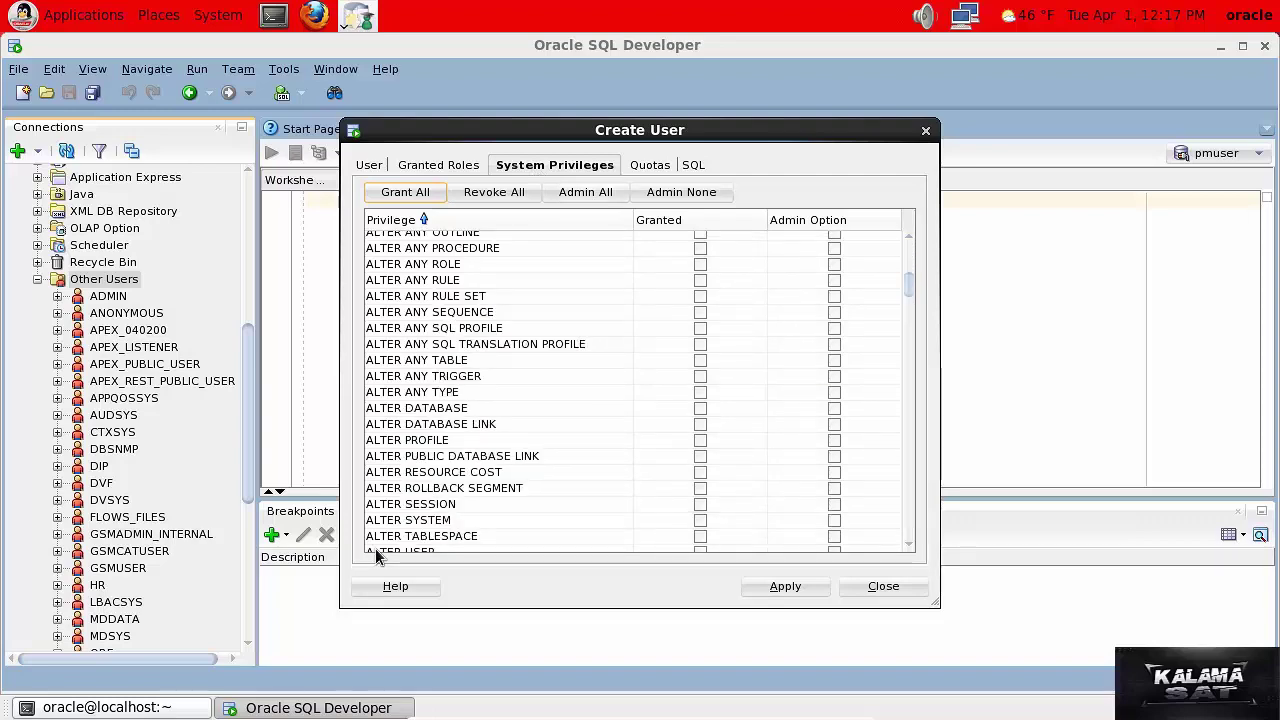
{"action": "left_click_drag", "start_coordinate": [910, 282], "coordinate": [910, 294]}
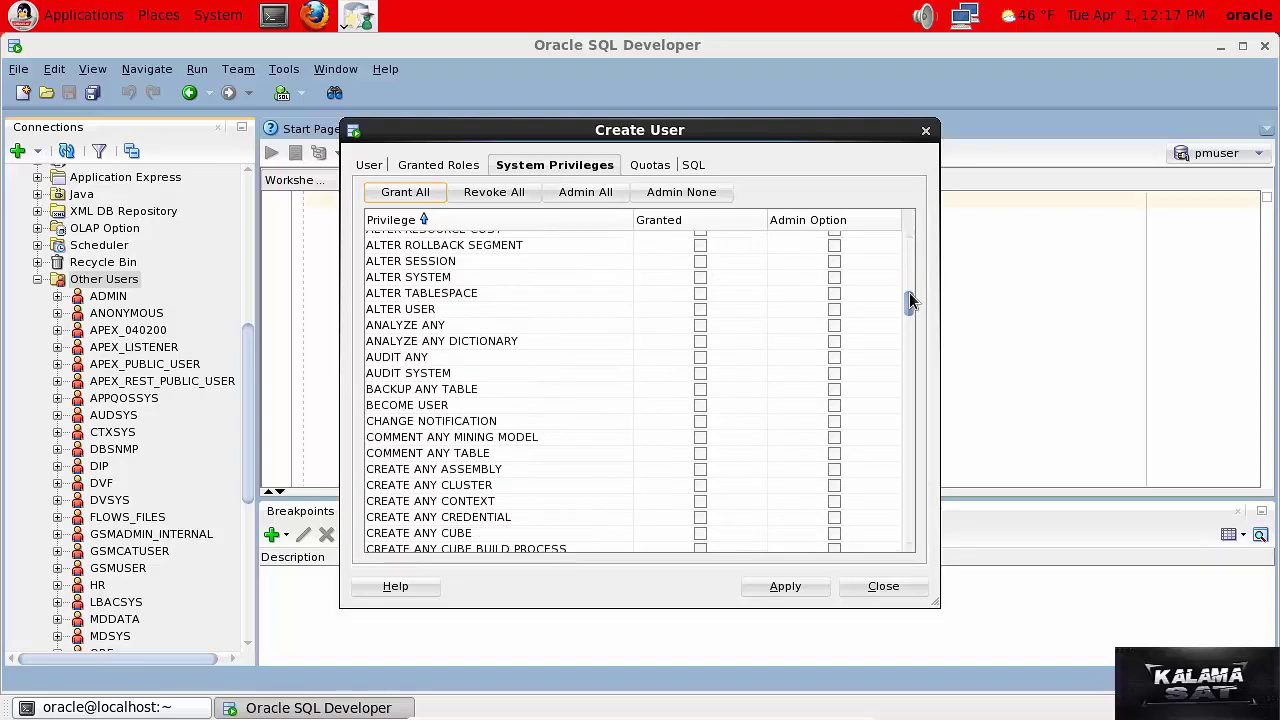
{"action": "left_click", "coordinate": [908, 484]}
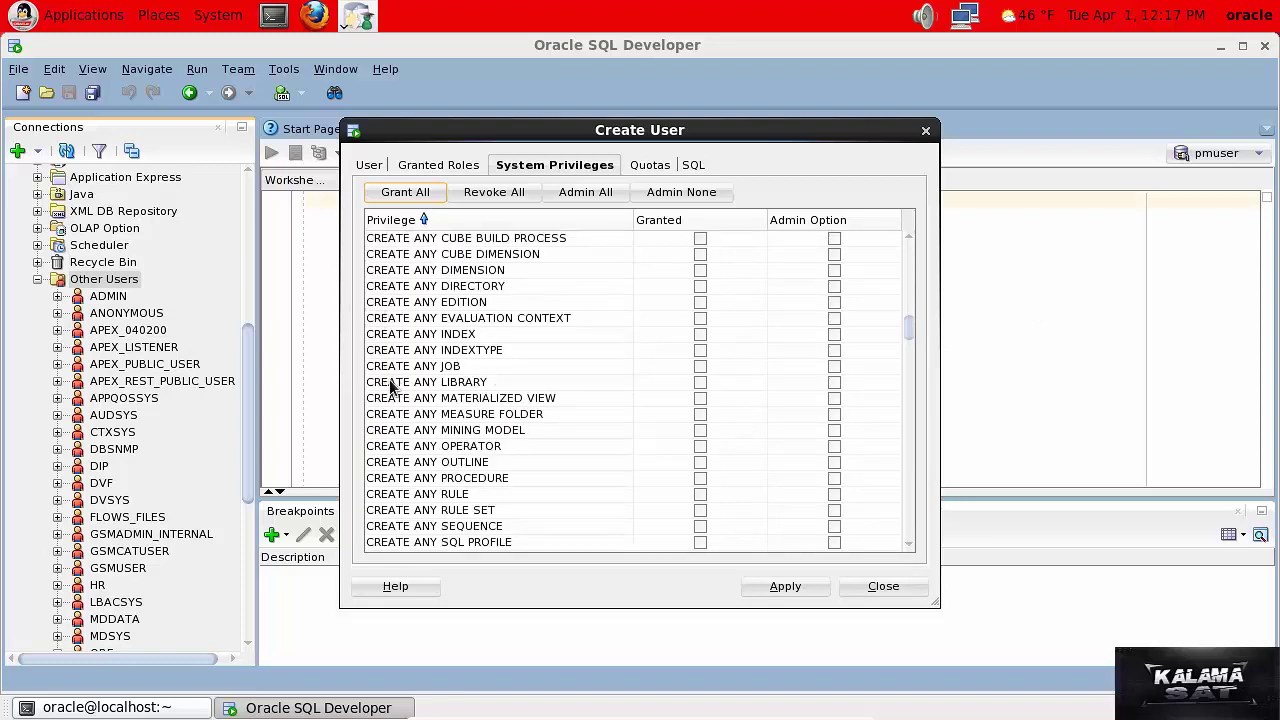
{"action": "left_click", "coordinate": [912, 496]}
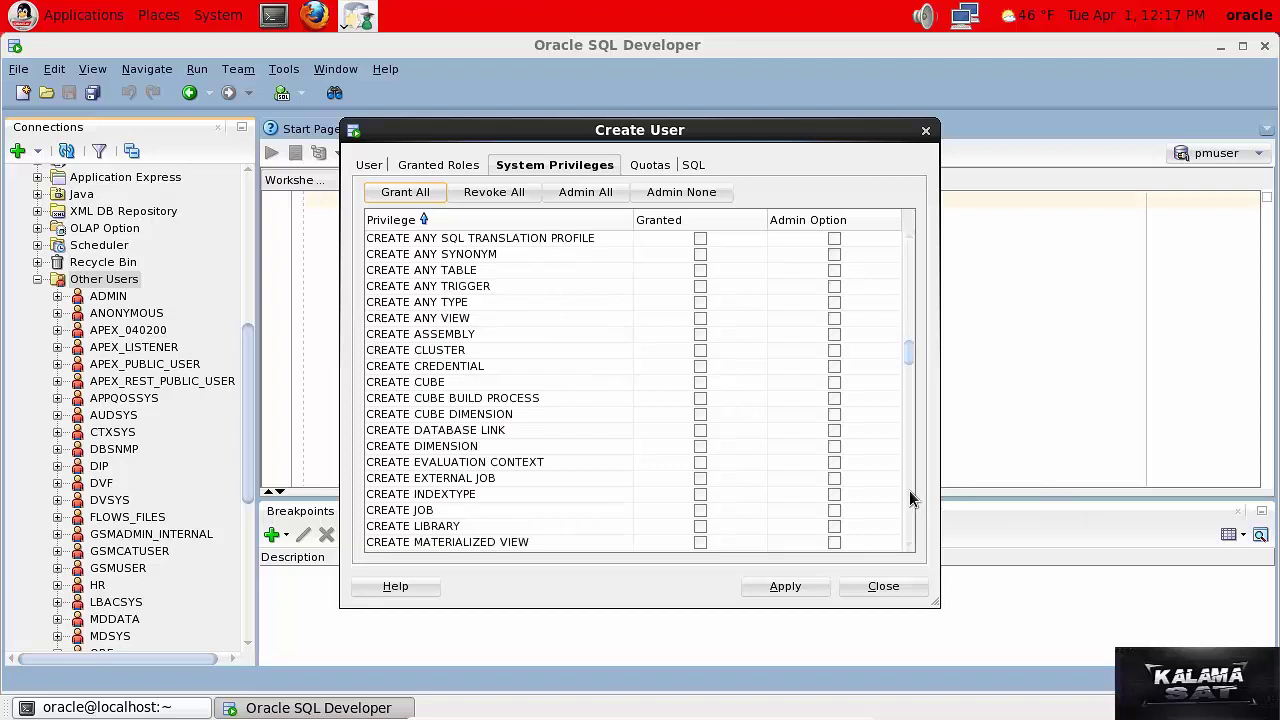
{"action": "left_click", "coordinate": [700, 272]}
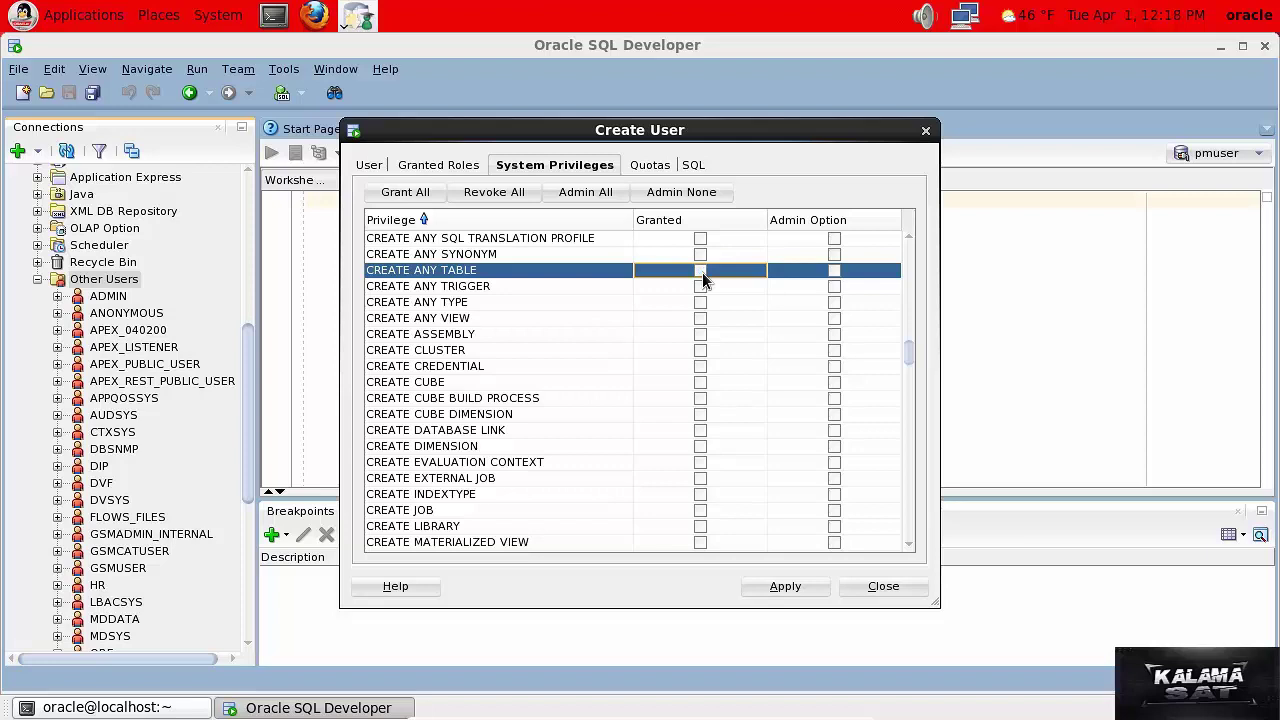
{"action": "left_click", "coordinate": [412, 166]}
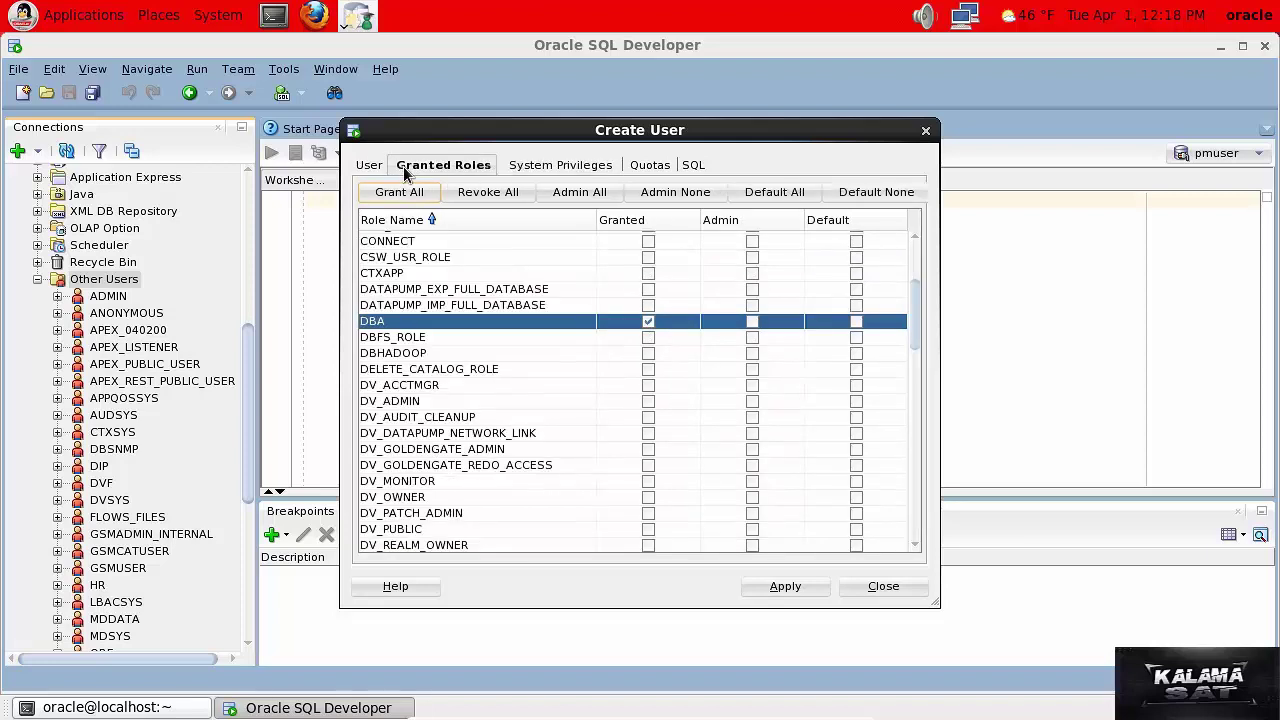
Keep DBA granted, with admin and default unchecked, and return to the User tab.
{"action": "left_click", "coordinate": [648, 321]}
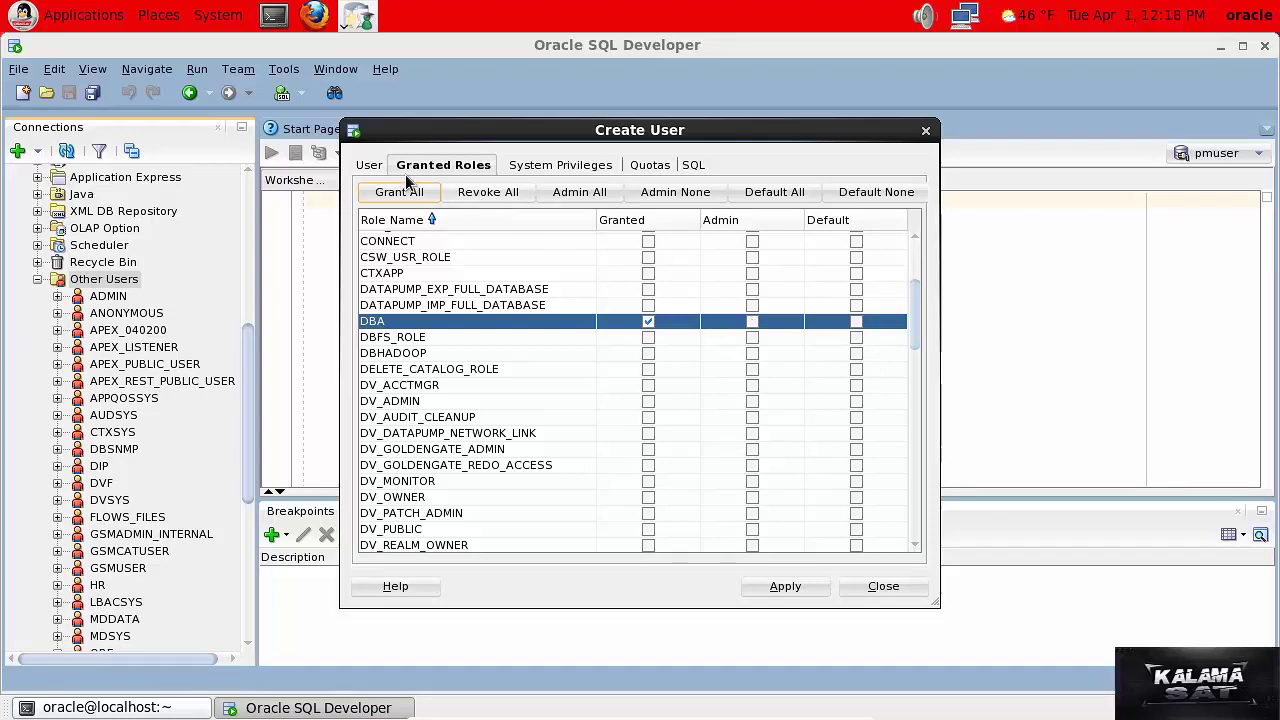
{"action": "left_click", "coordinate": [373, 166]}
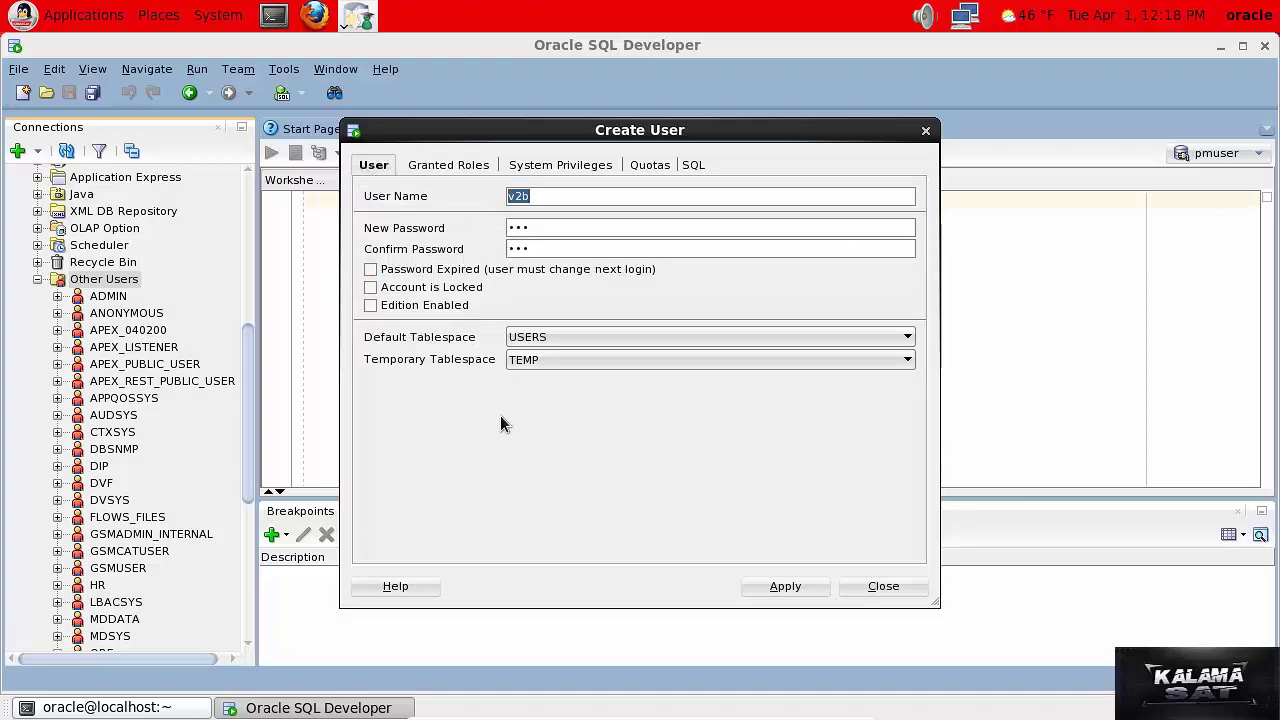
Apply to create user v2b, close the dialog, and confirm V2B appears under Other Users.
{"action": "left_click", "coordinate": [782, 588]}
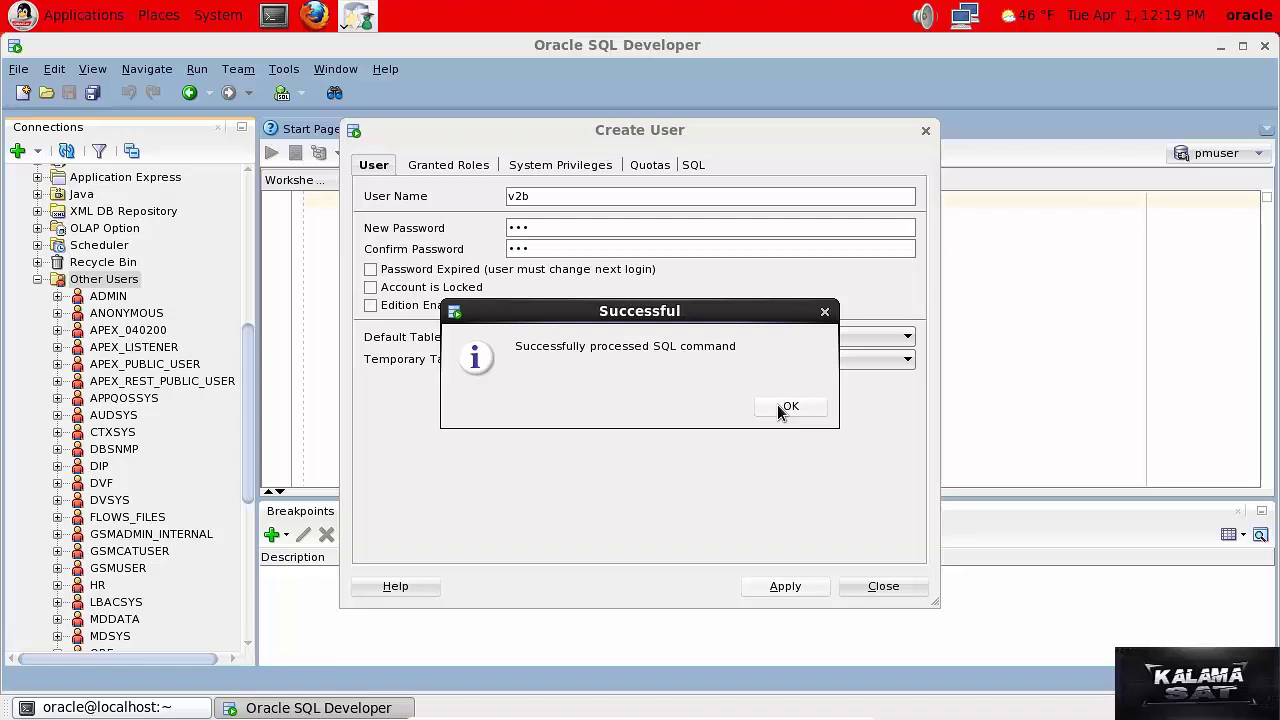
{"action": "left_click", "coordinate": [779, 406]}
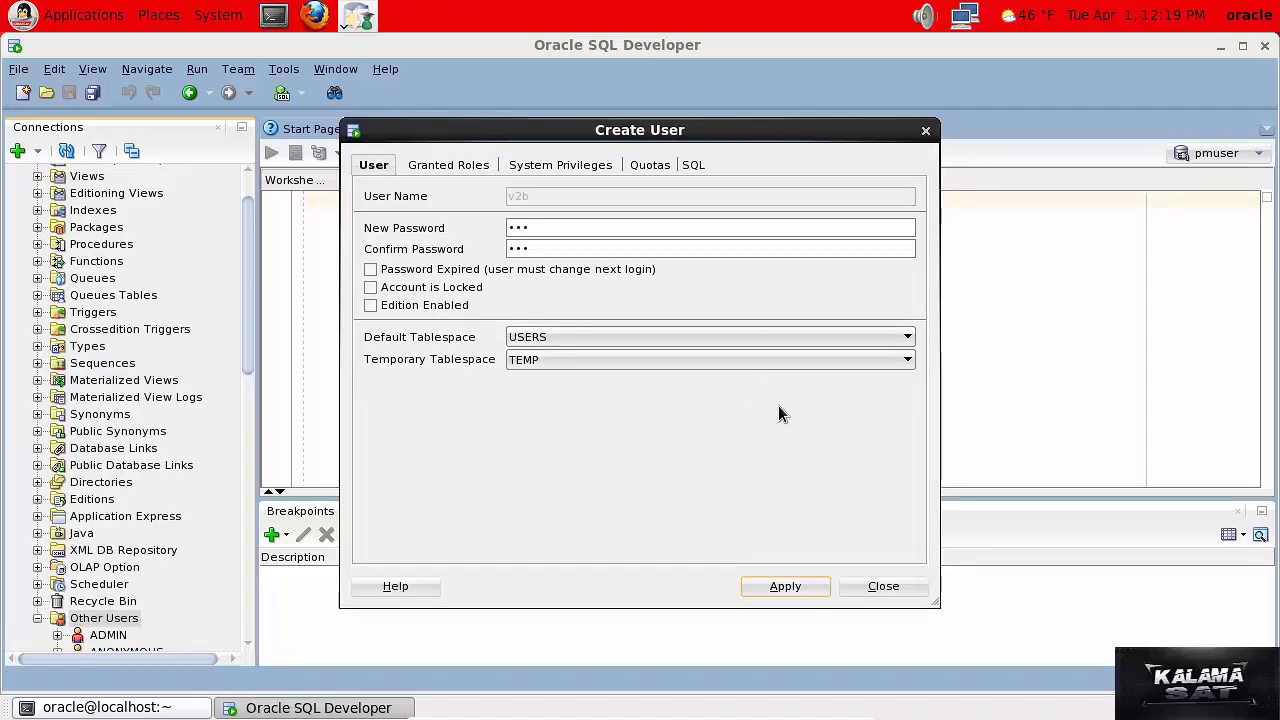
{"action": "left_click", "coordinate": [866, 589]}
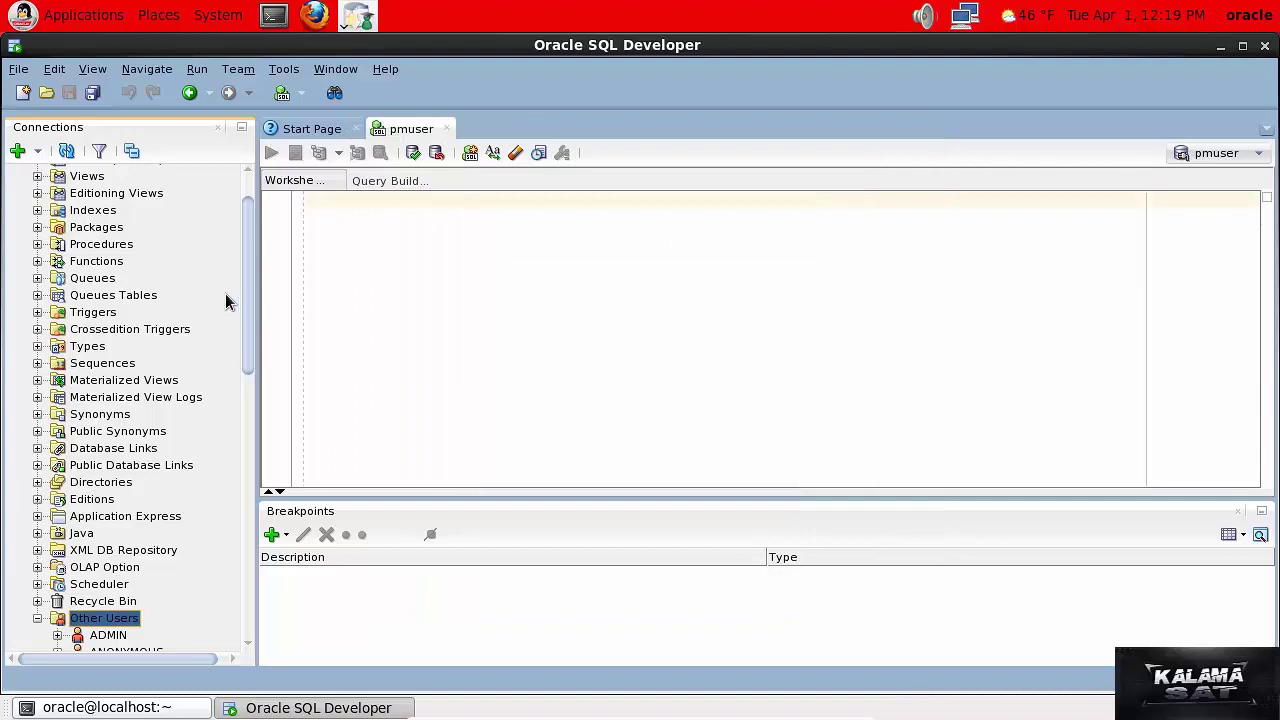
{"action": "left_click_drag", "start_coordinate": [244, 289], "coordinate": [258, 567]}
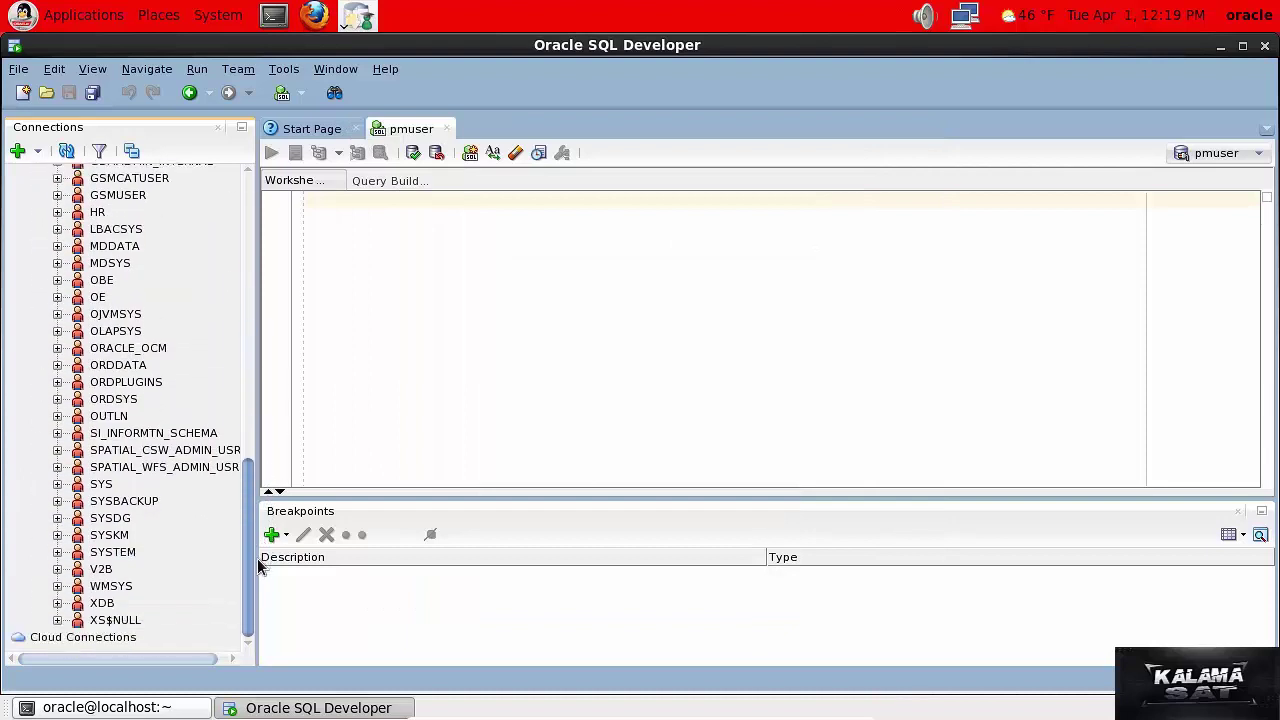
{"action": "left_click", "coordinate": [110, 570]}
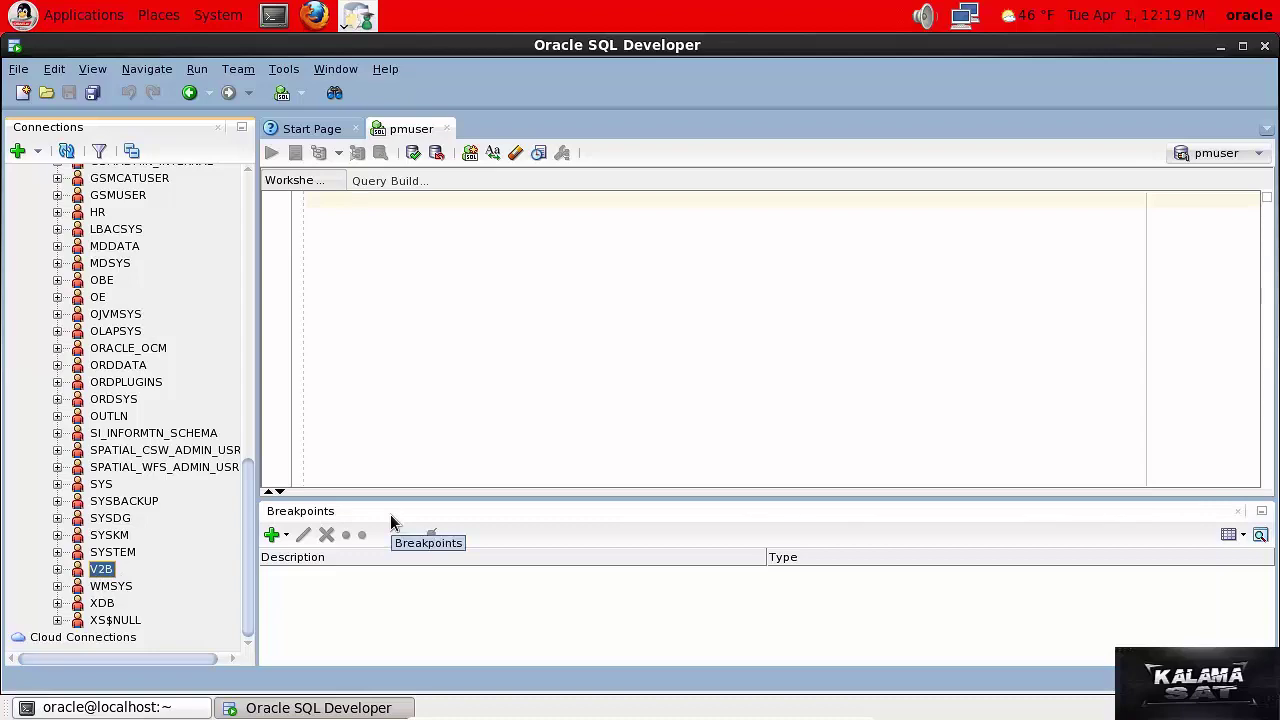
Collapse the pmuser tree and start a new database connection.
{"action": "left_click_drag", "start_coordinate": [248, 537], "coordinate": [245, 222]}
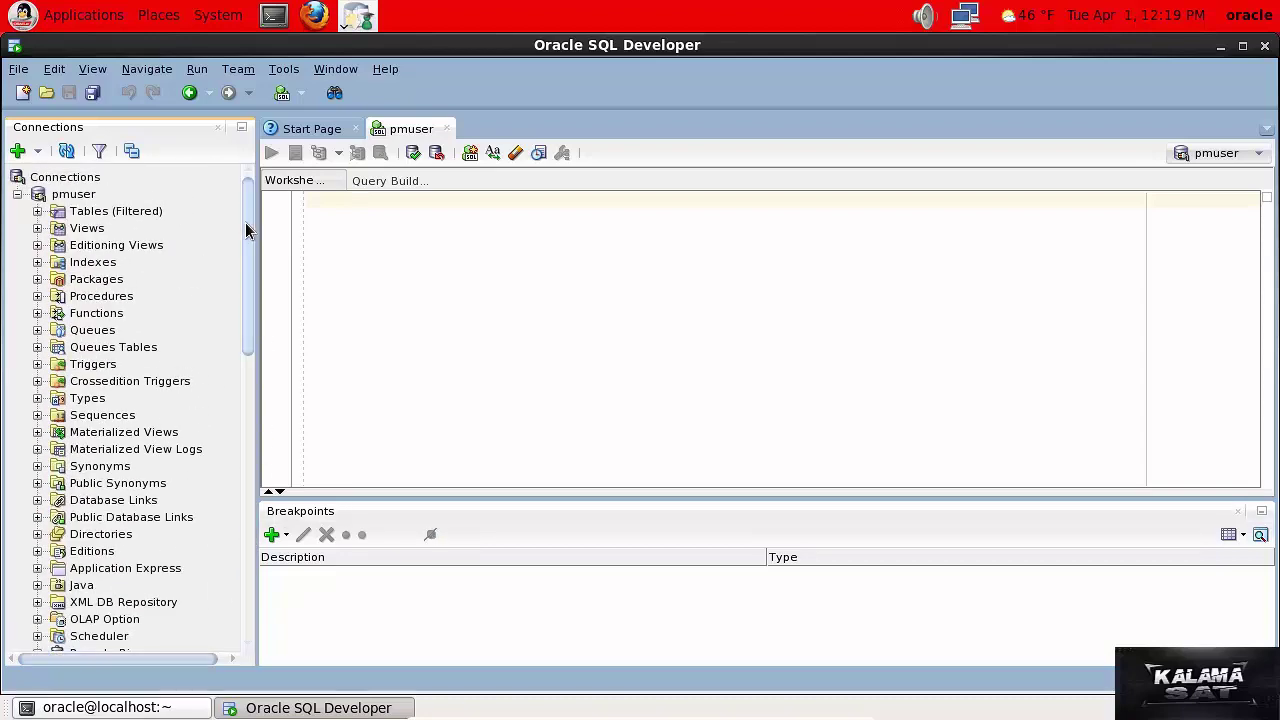
{"action": "left_click", "coordinate": [17, 195]}
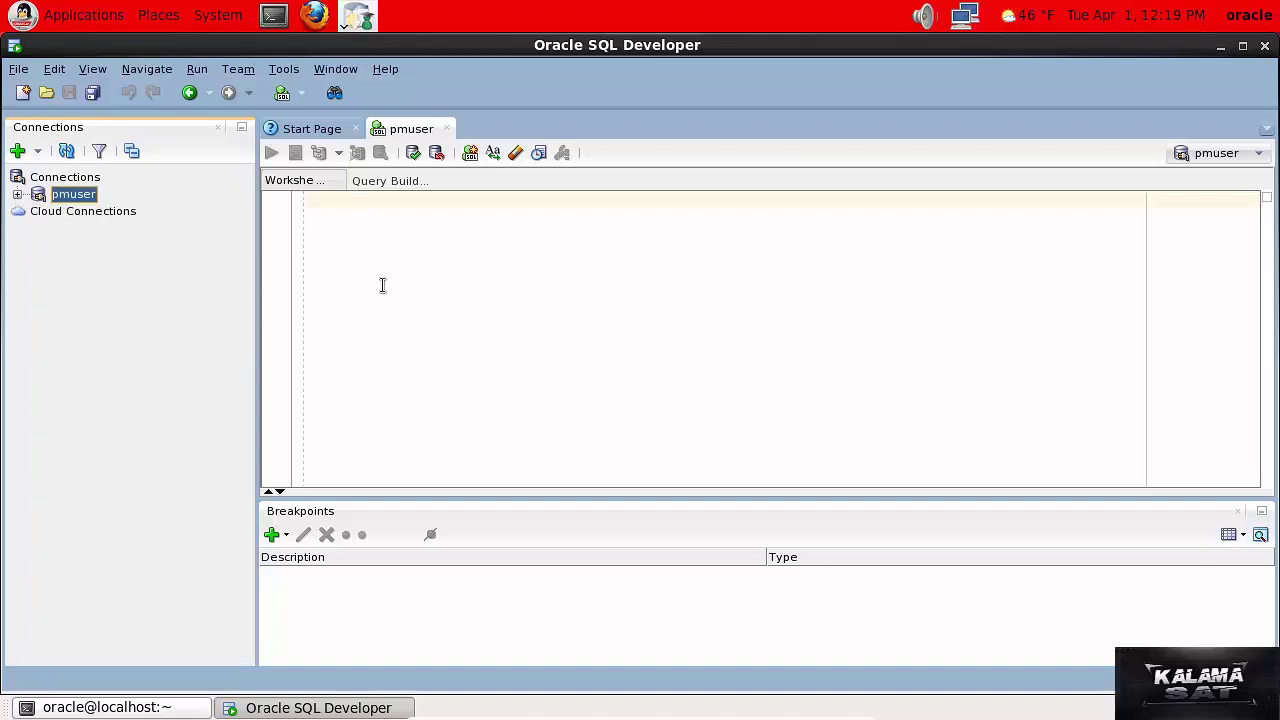
{"action": "left_click", "coordinate": [40, 180]}
{"action": "left_click", "coordinate": [17, 151]}
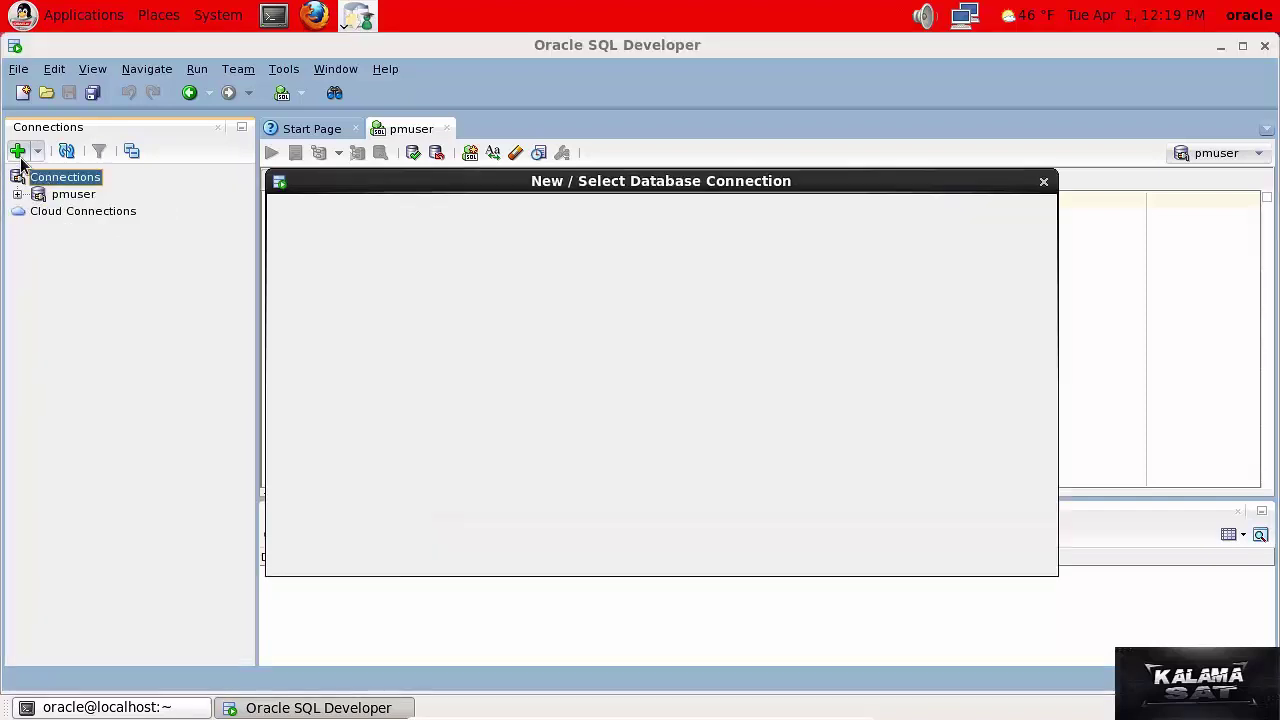
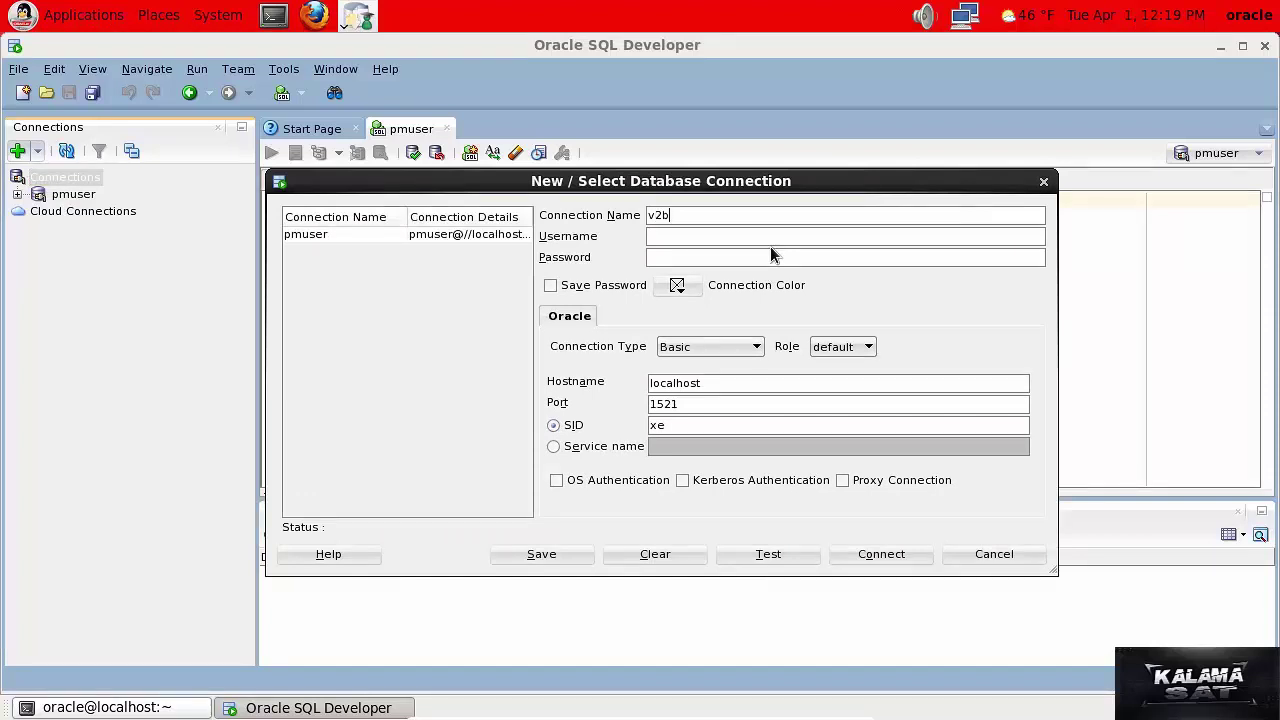
Fill in the v2b connection password, colour it dark blue, and keep Role at default.
{"action": "left_click", "coordinate": [687, 288]}
{"action": "left_click", "coordinate": [820, 549]}
{"action": "left_click", "coordinate": [868, 350]}
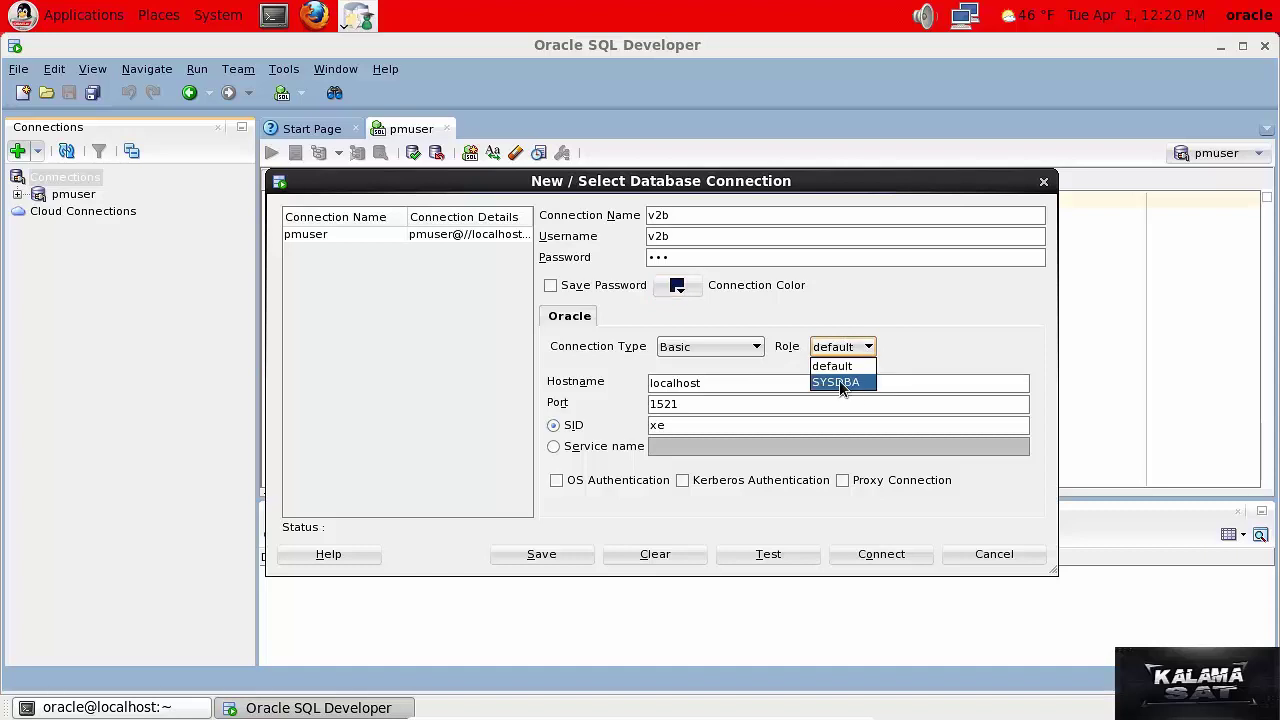
{"action": "left_click", "coordinate": [835, 366]}
Set the v2b connection to service name PDB1, test it, save it, and close the dialog.
{"action": "left_click", "coordinate": [553, 448]}
{"action": "left_click", "coordinate": [760, 449]}
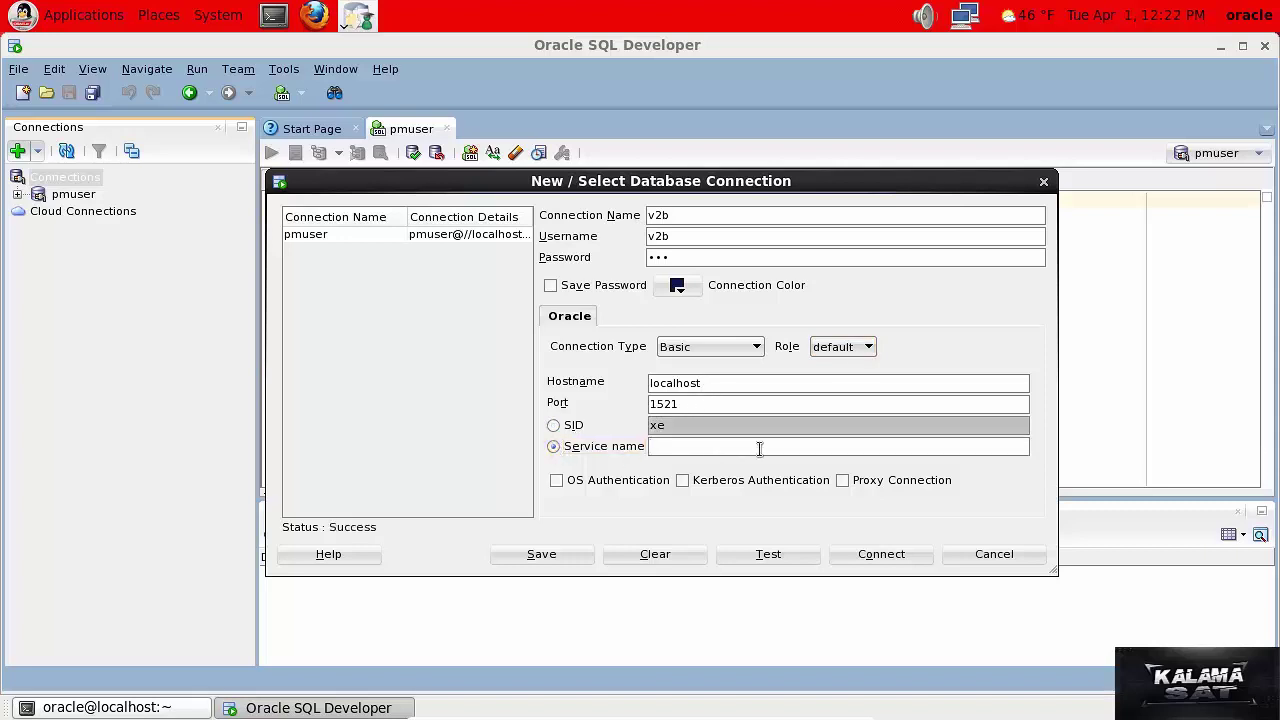
{"action": "type", "text": "PDB1"}
{"action": "left_click", "coordinate": [754, 556]}
{"action": "left_click", "coordinate": [517, 552]}
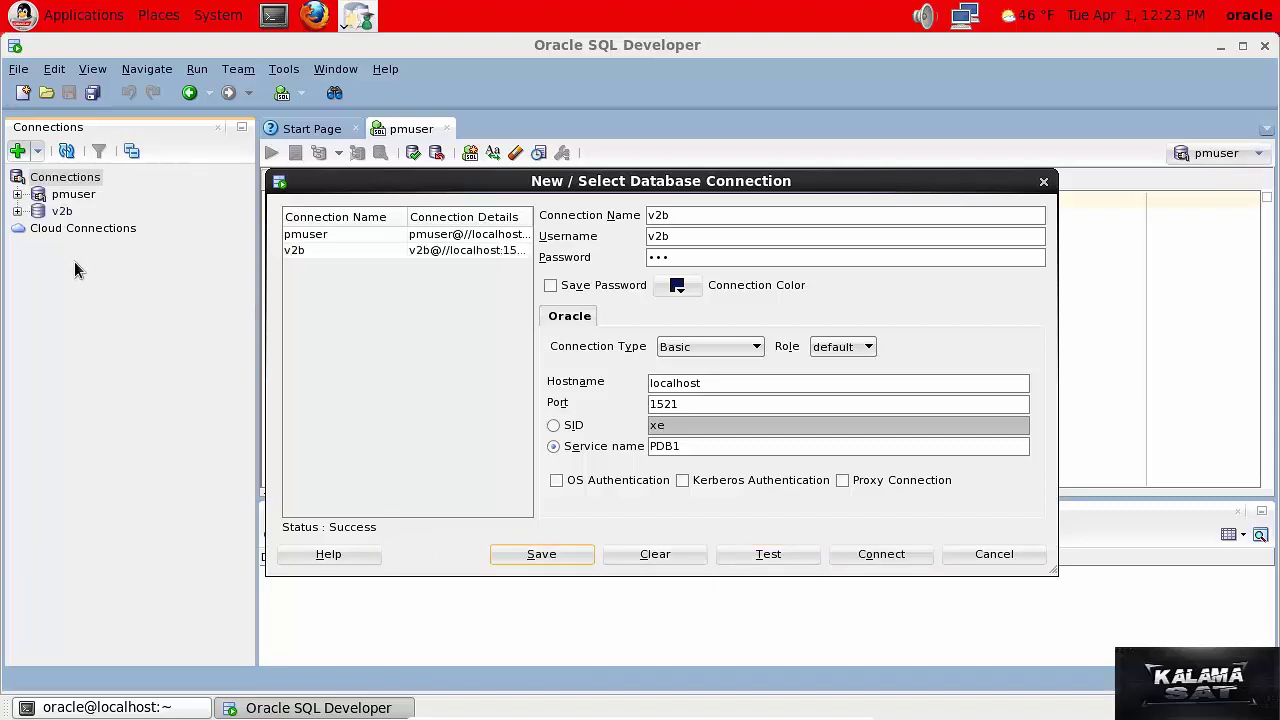
{"action": "left_click", "coordinate": [1005, 555]}
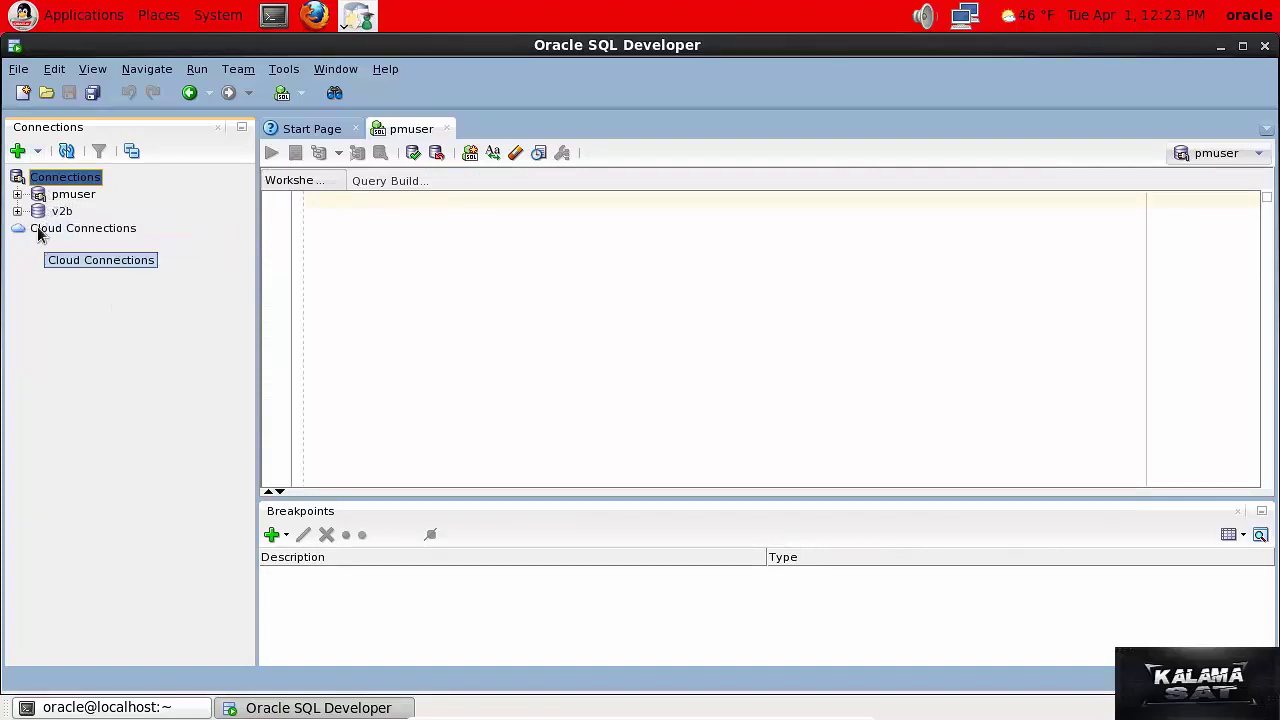
Connect to the saved v2b connection to open its own worksheet.
{"action": "left_click", "coordinate": [47, 214]}
{"action": "right_click", "coordinate": [47, 214]}
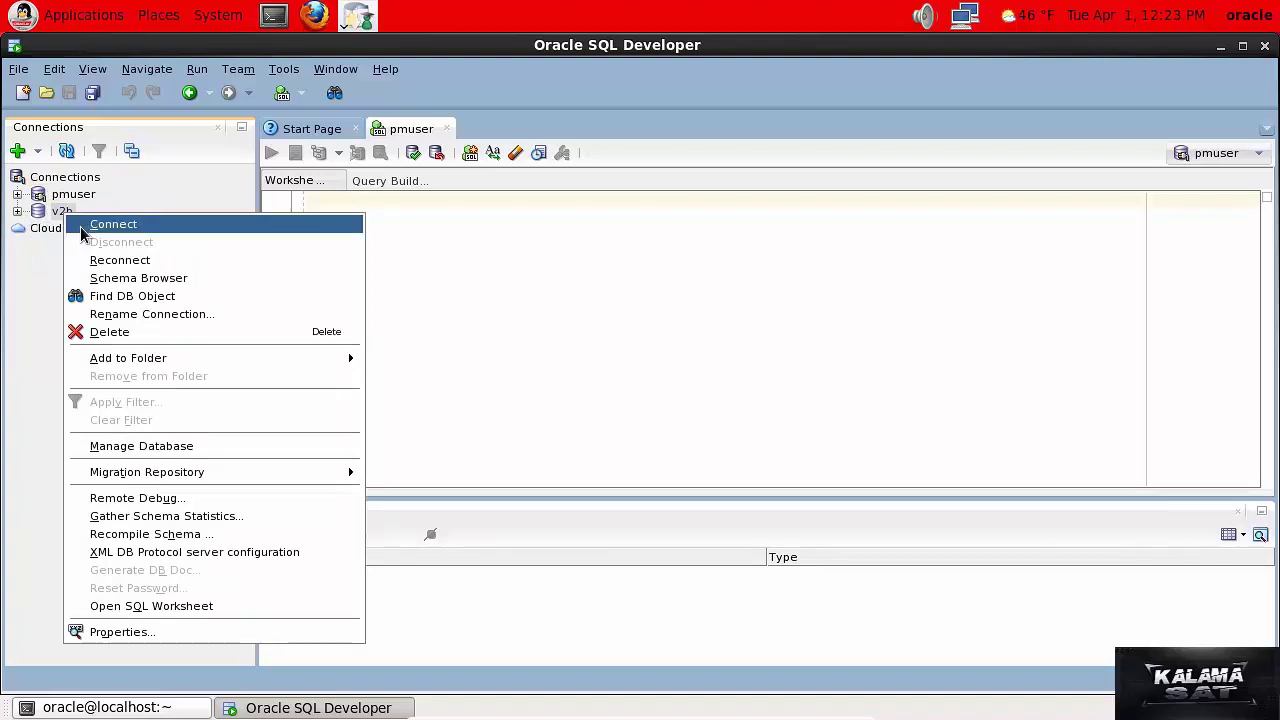
{"action": "left_click", "coordinate": [100, 223]}
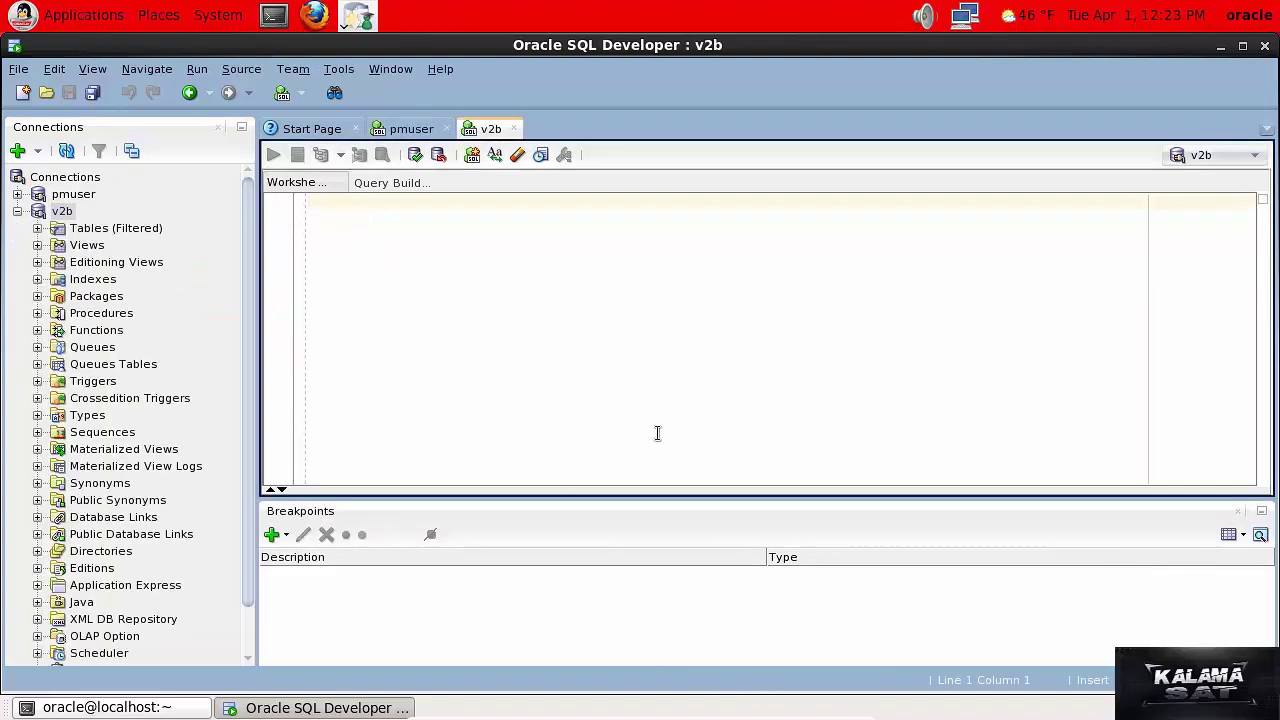